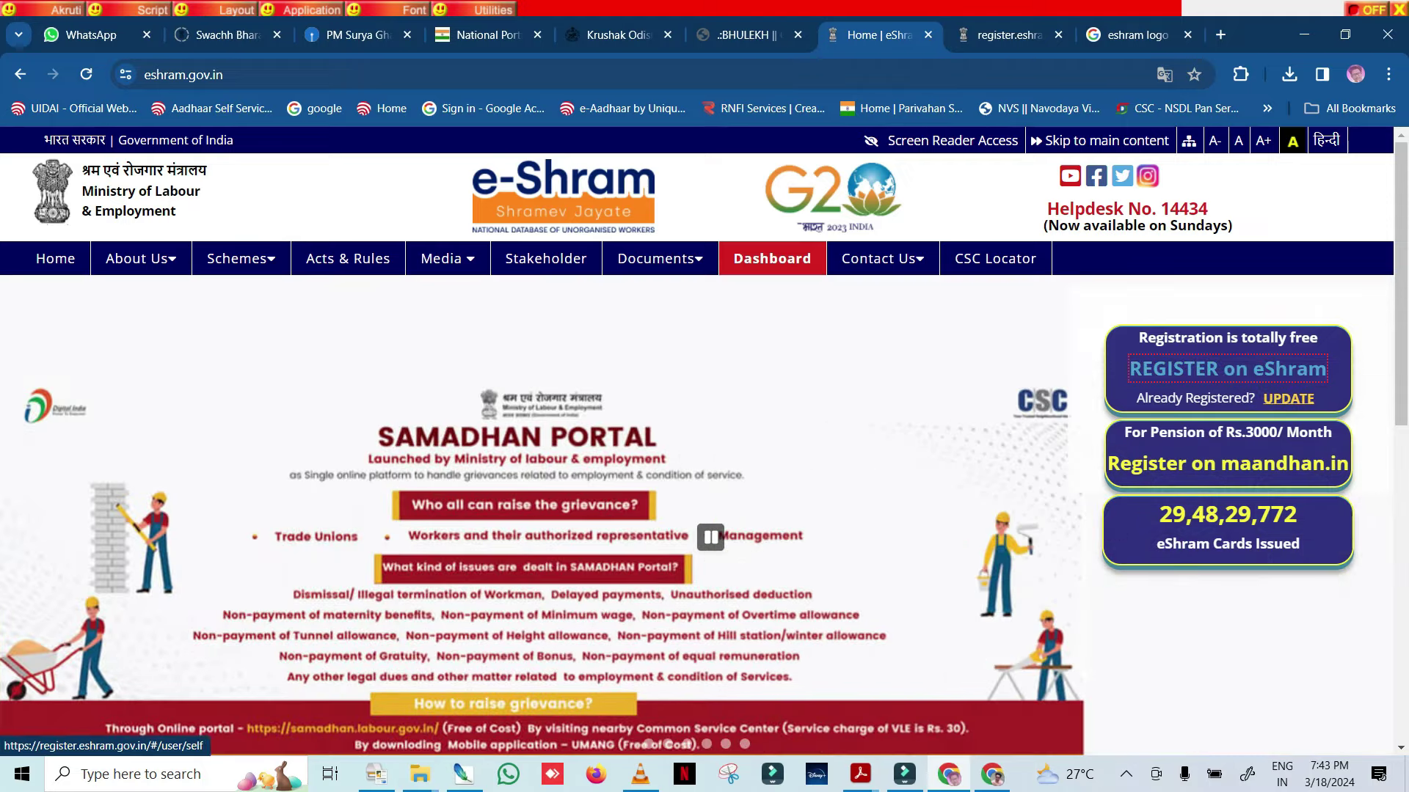
# - Start a new eShram self registration from the home page's 'REGISTER on eShram' link
pyautogui.click(1227, 369)
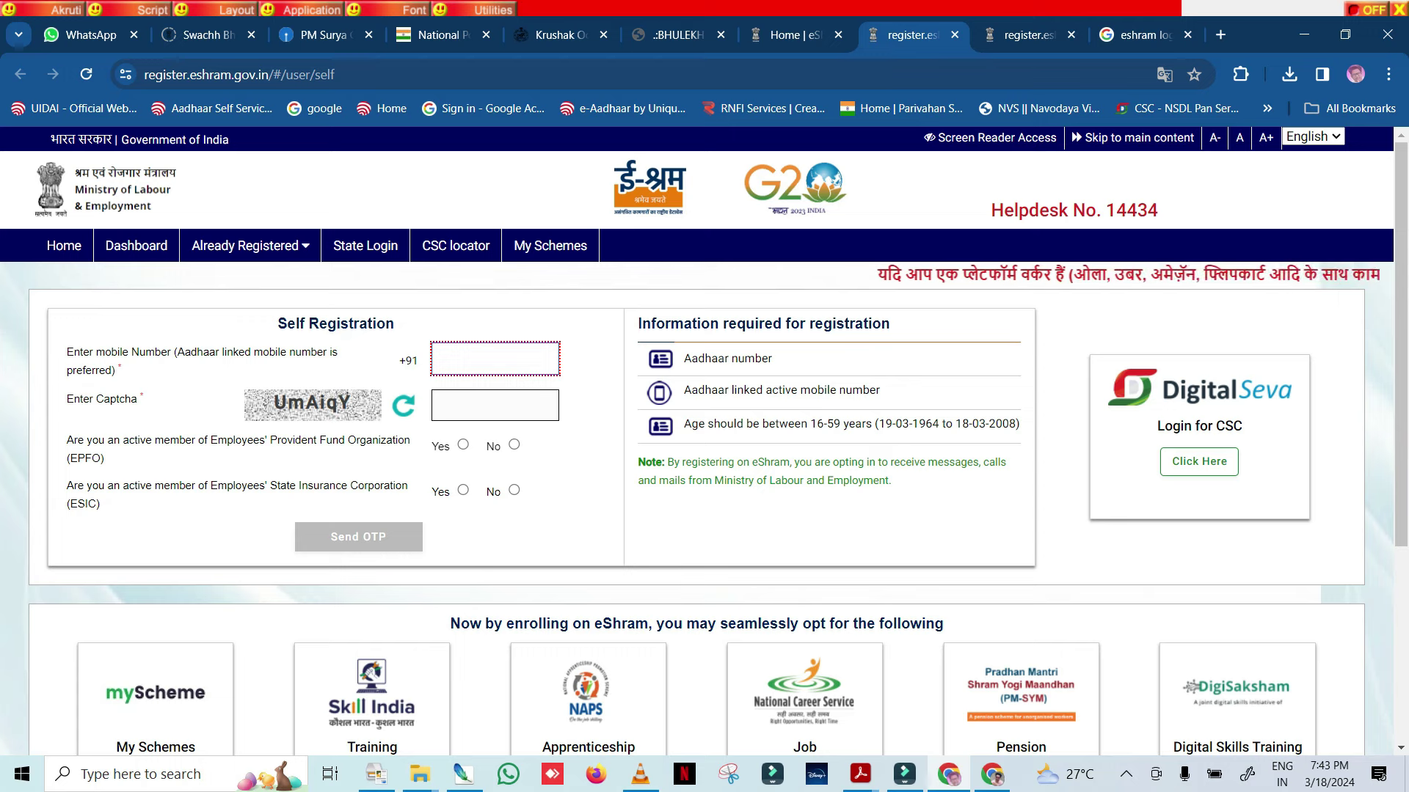
# - Answer No to both the EPFO and the ESIC membership questions
pyautogui.click(462, 445)
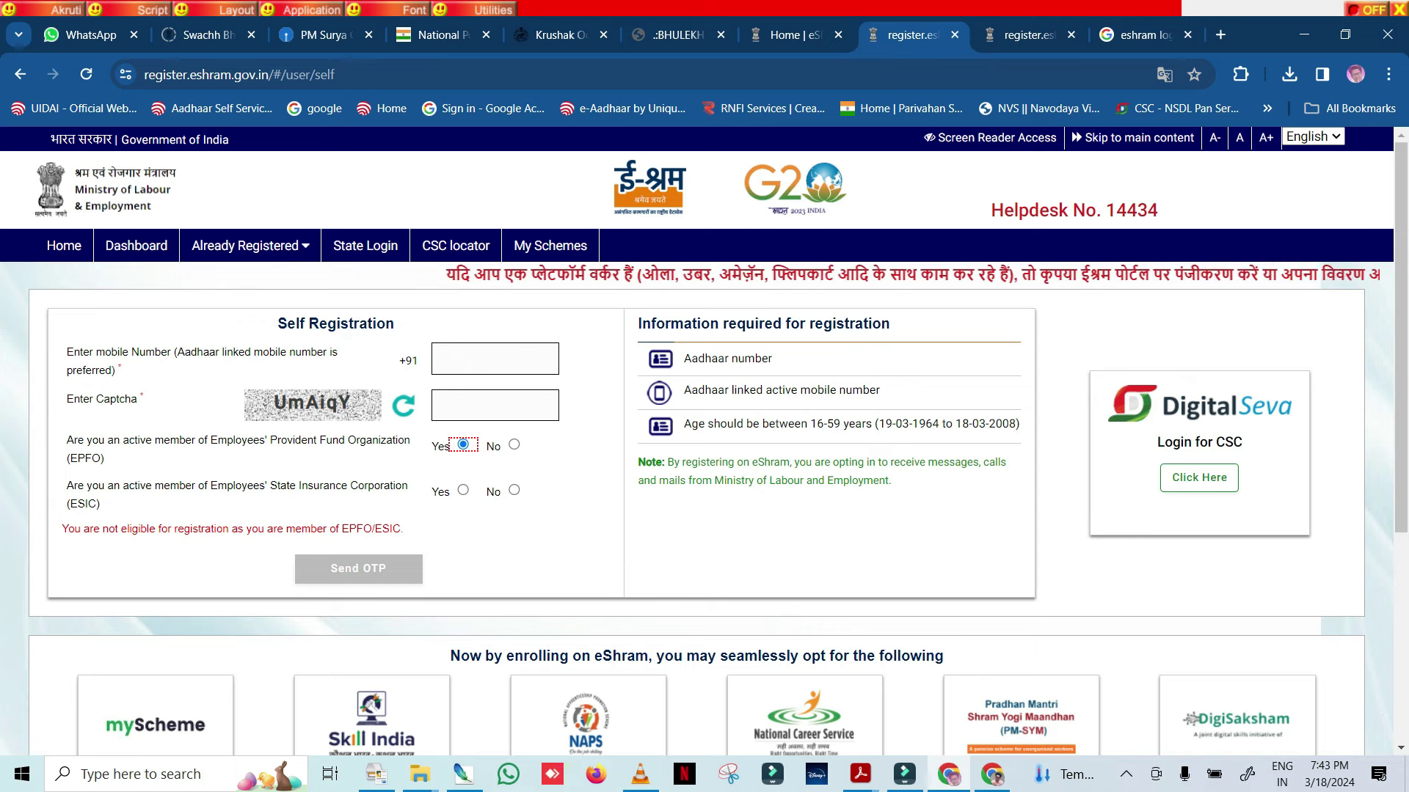
pyautogui.press('Right')
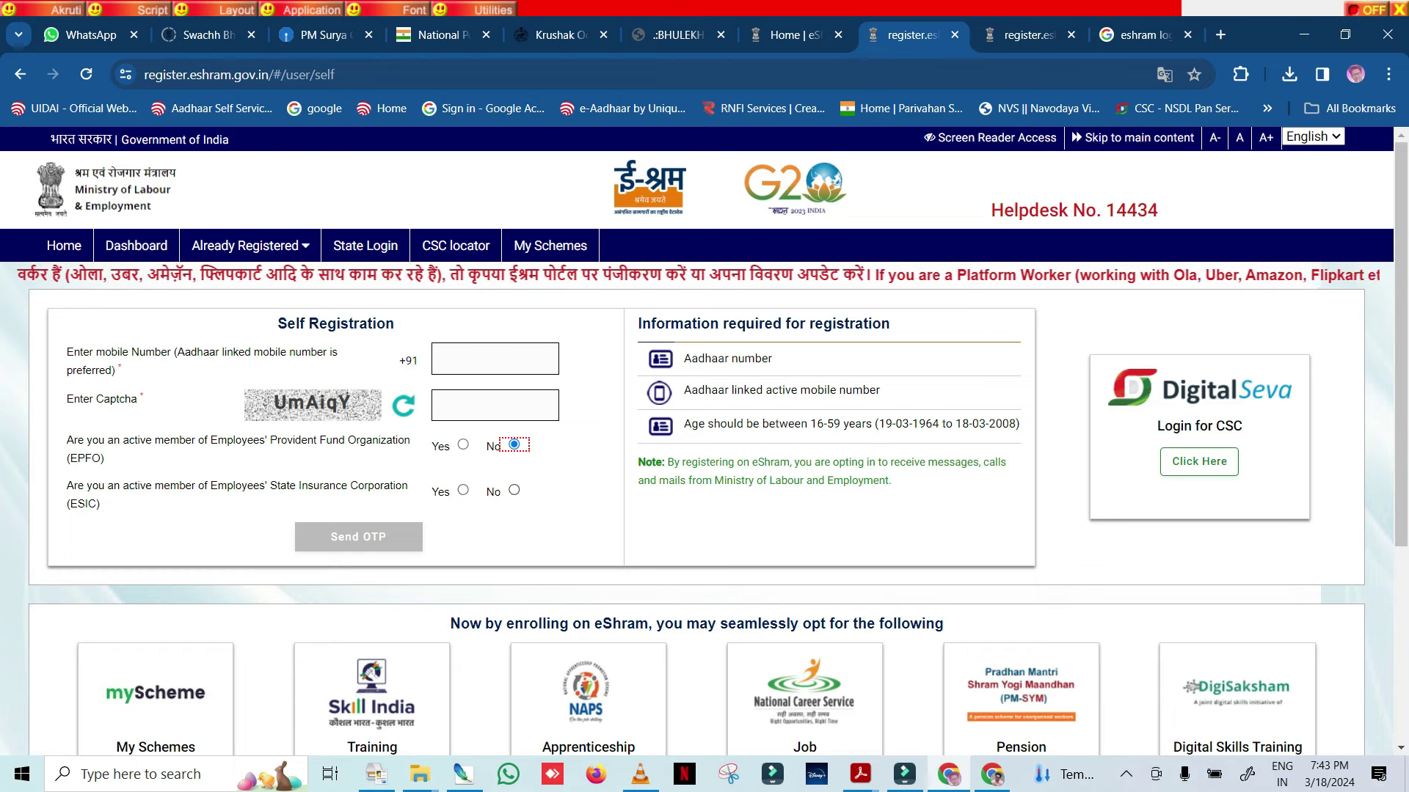
pyautogui.click(513, 490)
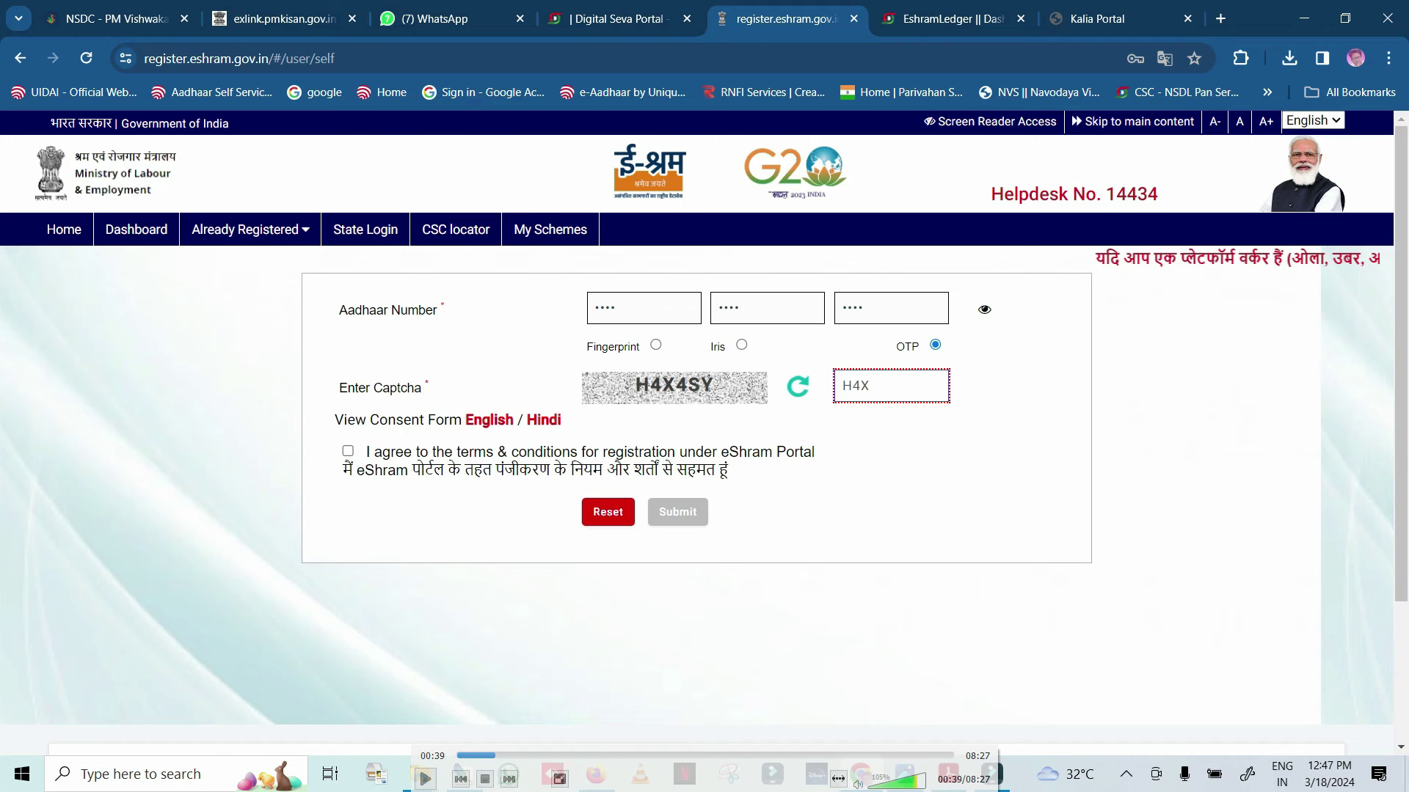
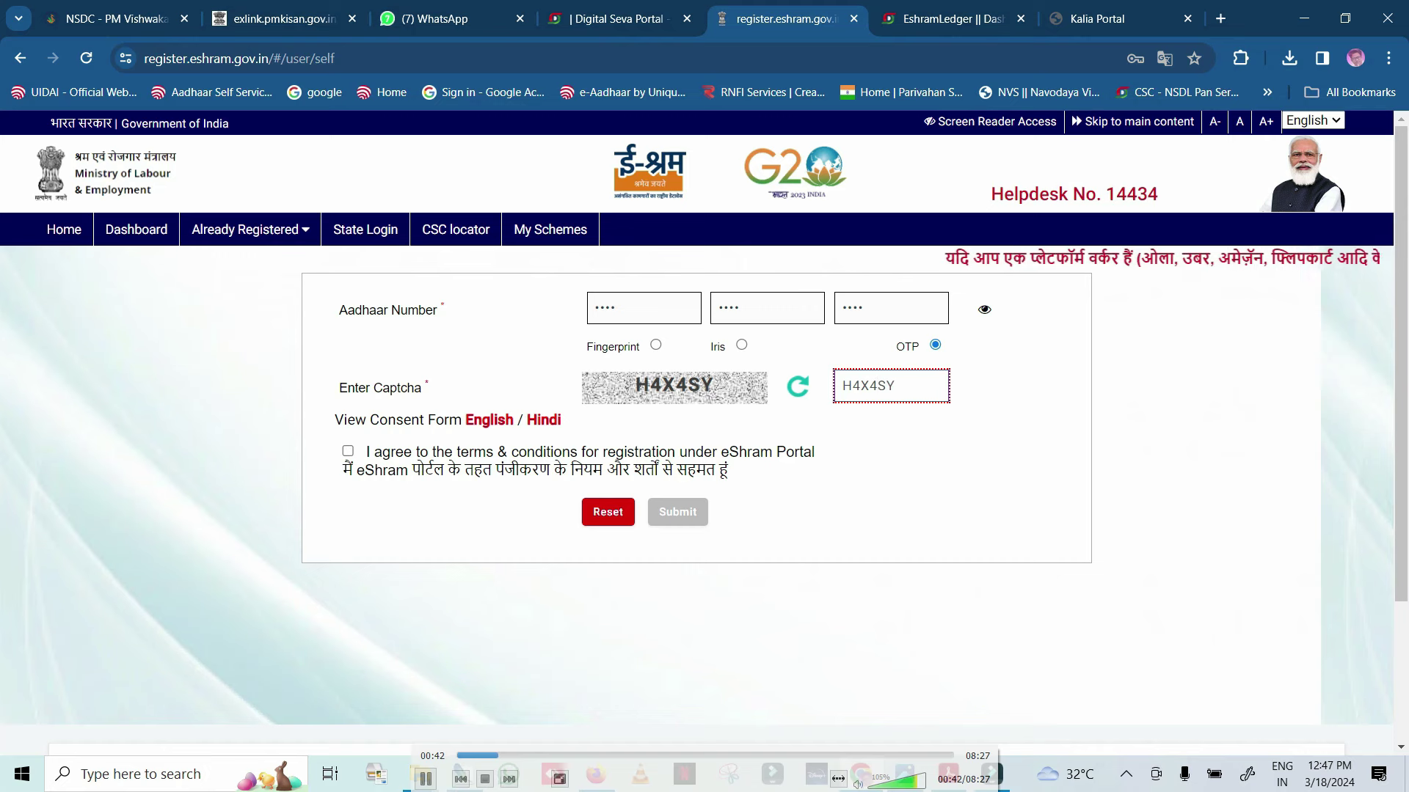
# - Finish the captcha, agree to the terms, and submit the Aadhaar-linked OTP for validation
pyautogui.click(348, 451)
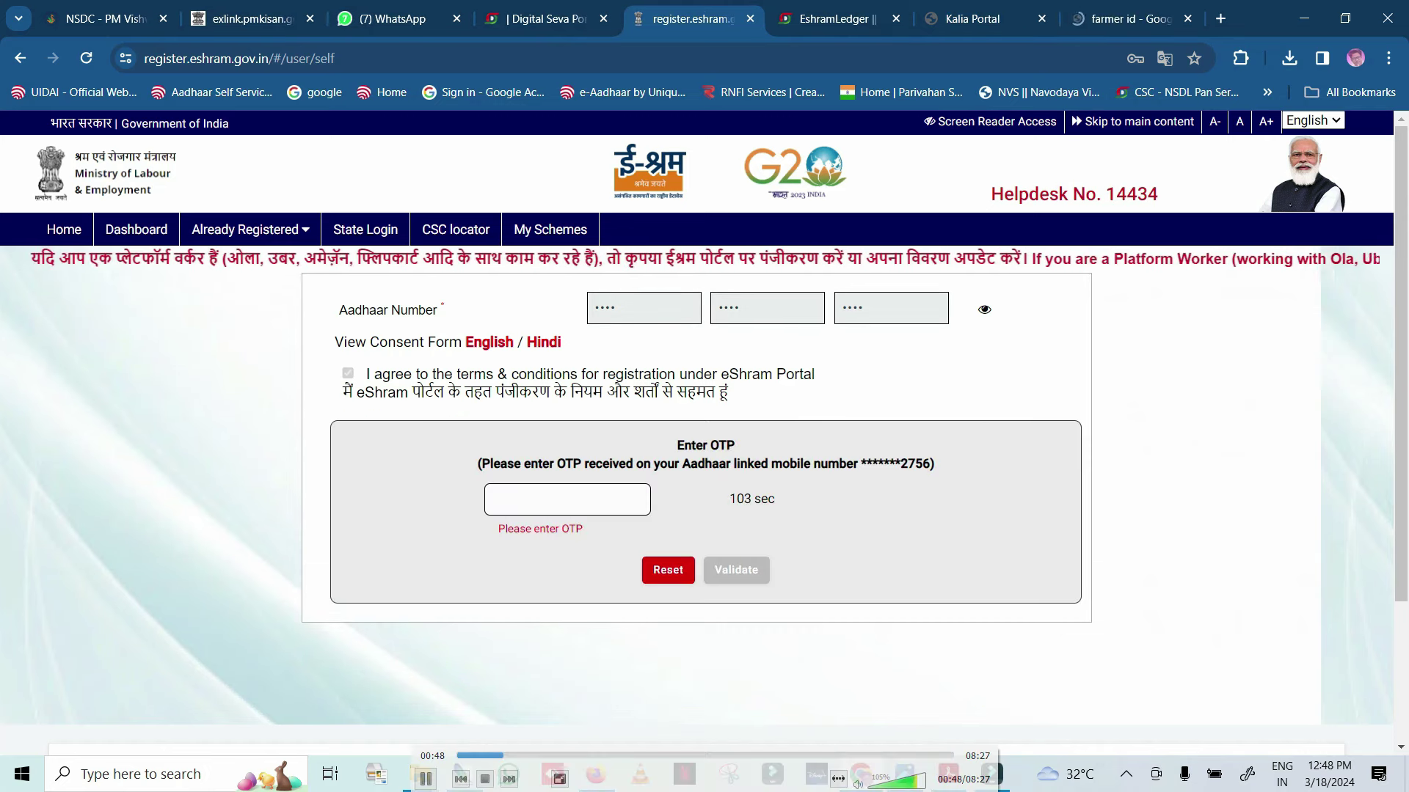
pyautogui.click(568, 499)
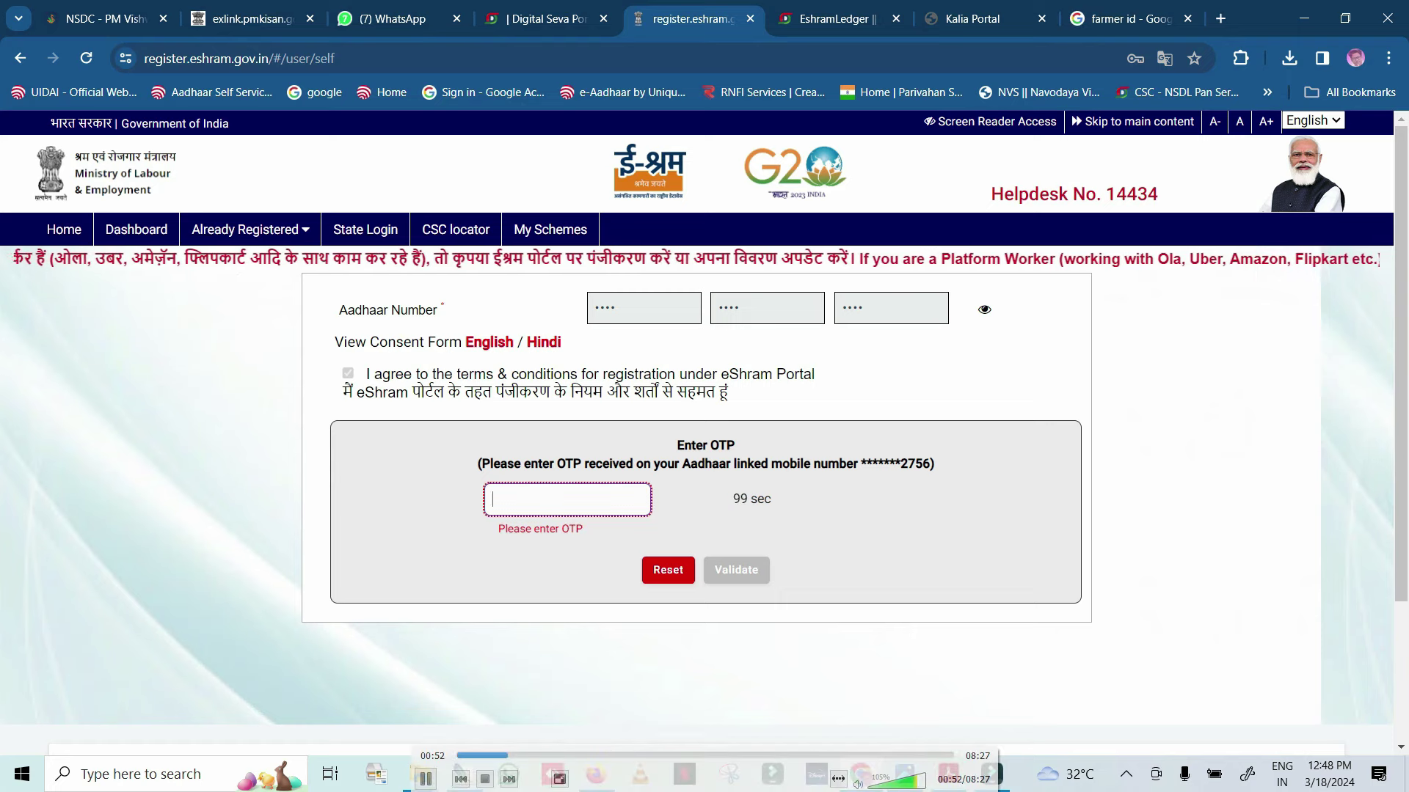
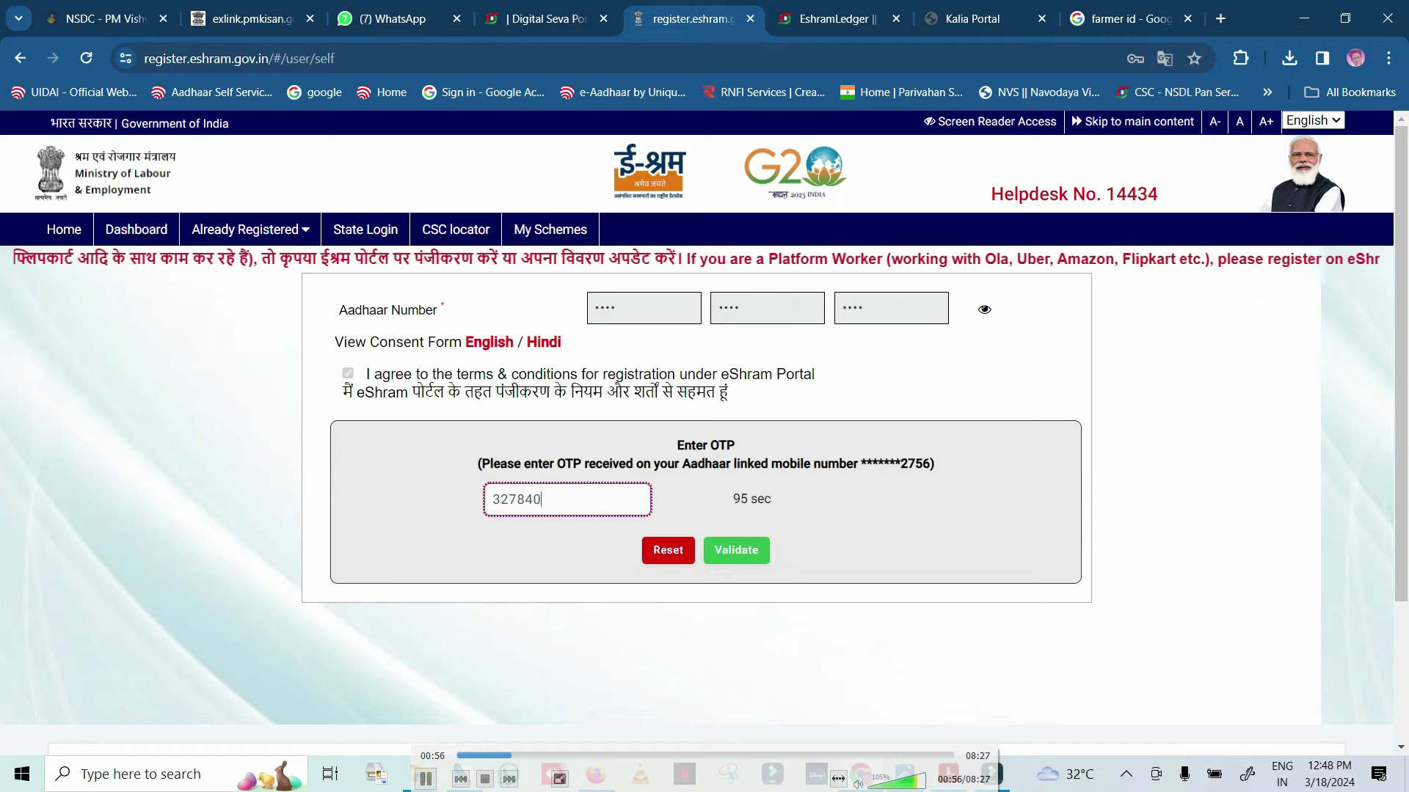
pyautogui.press('Return')
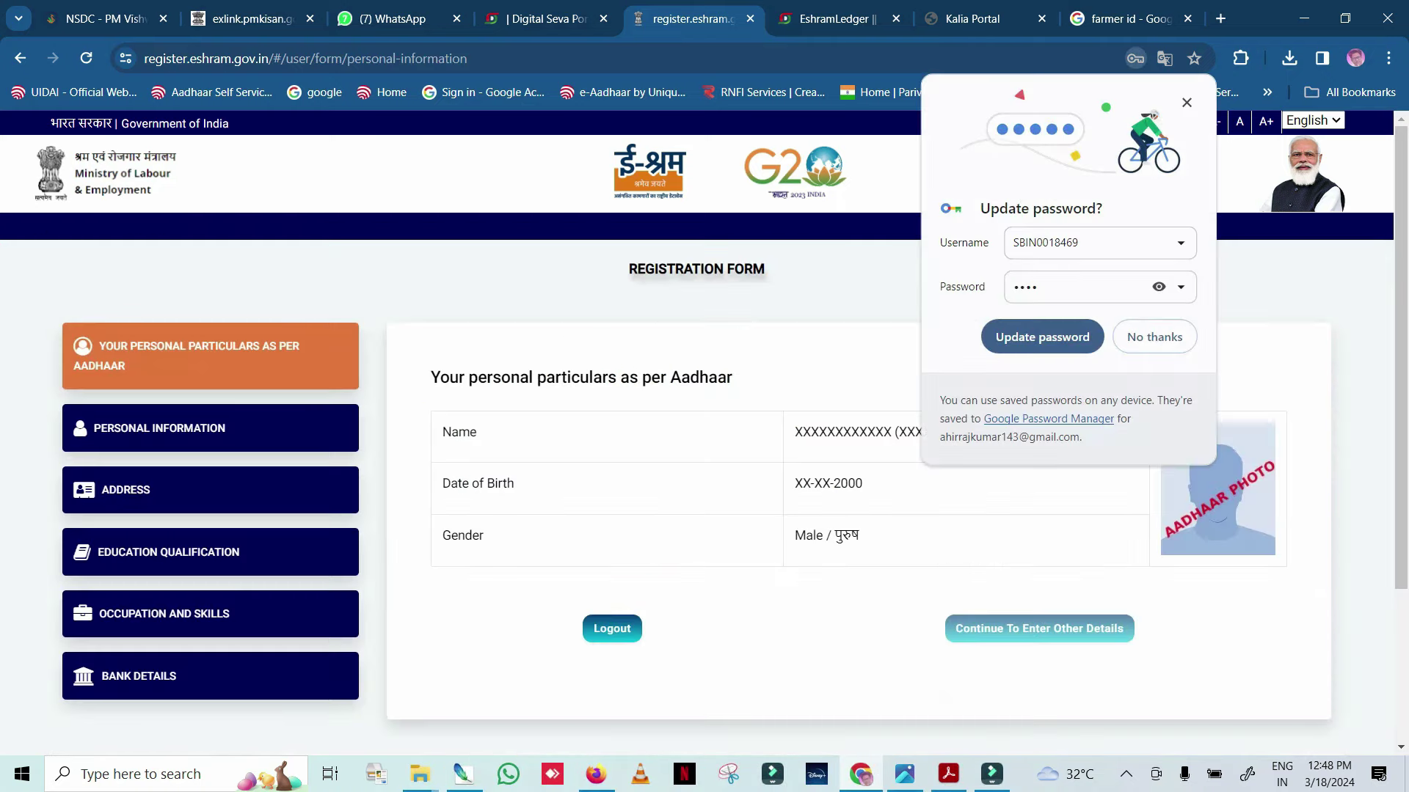
# - Dismiss the browser's password prompt and continue to the Personal Information form
pyautogui.press('Escape')
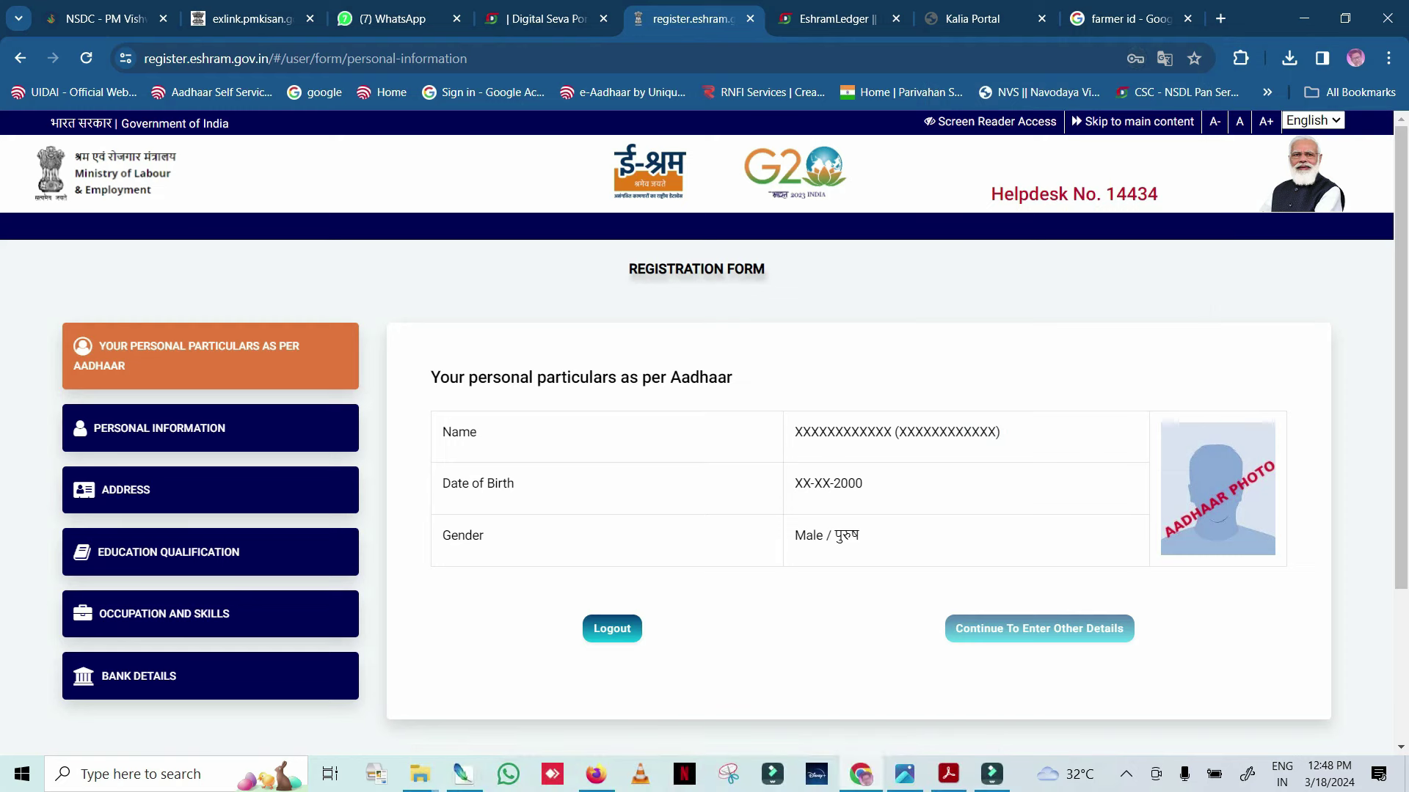
pyautogui.click(1038, 629)
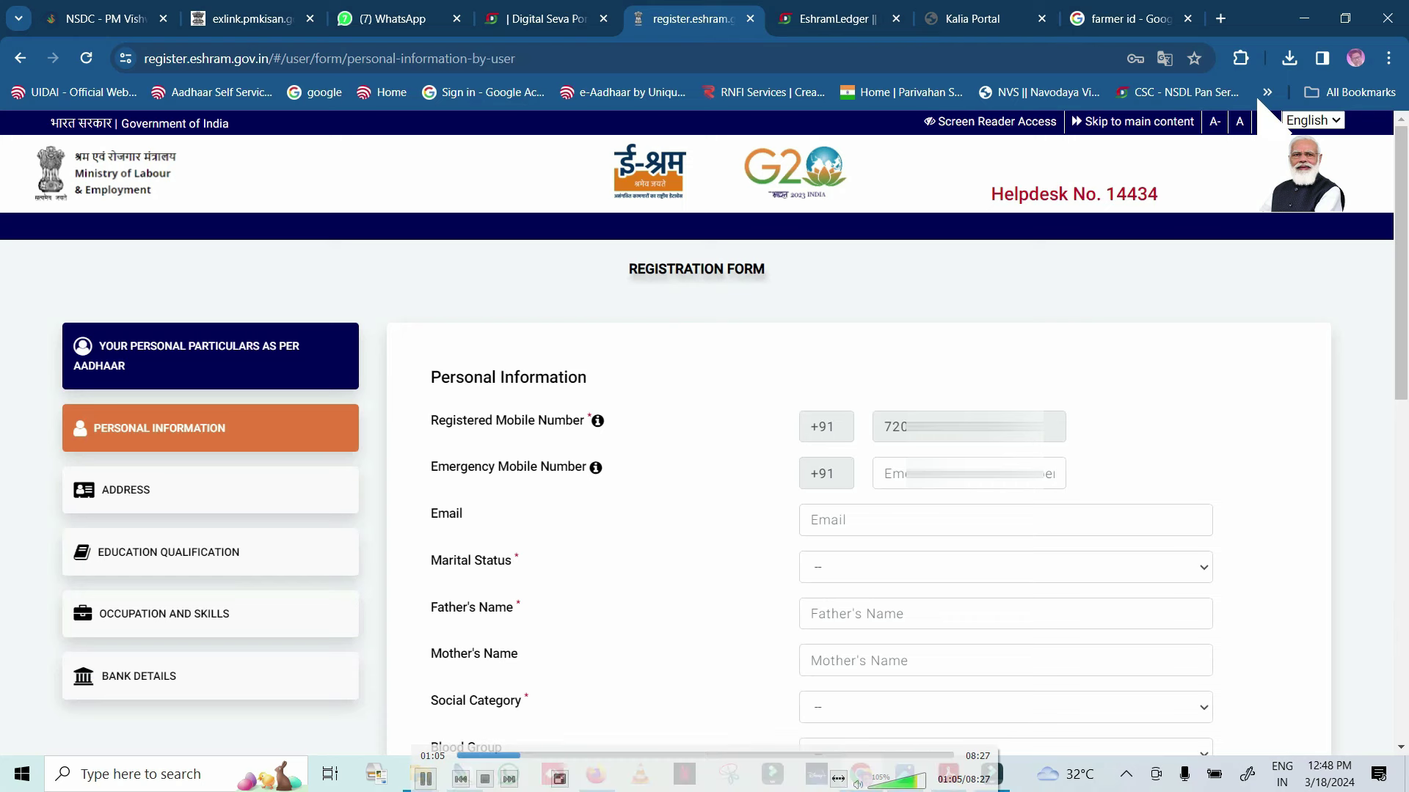
# - Set marital status to Married and enter the father's name
pyautogui.hotkey('alt', 'Down')
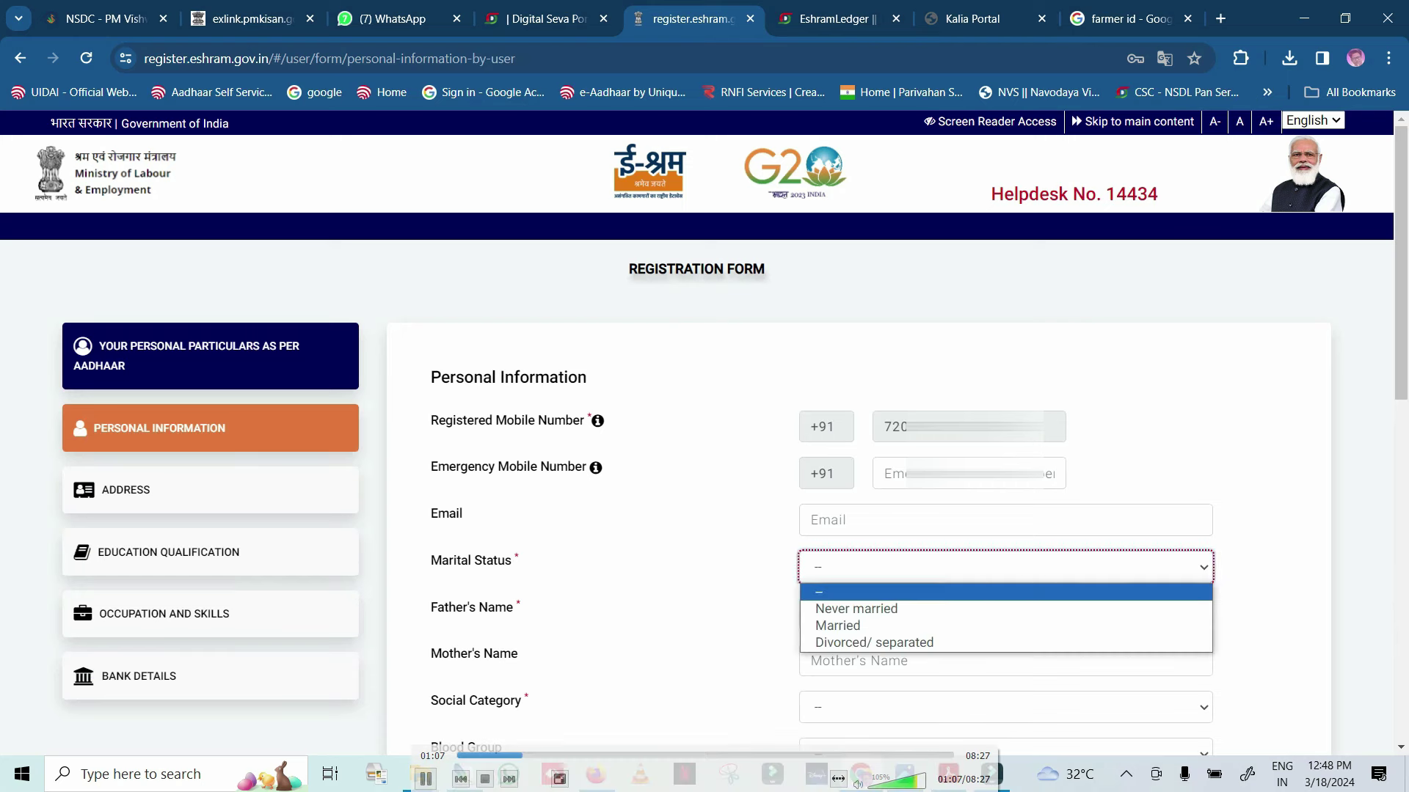
pyautogui.press('Return')
pyautogui.press('Tab')
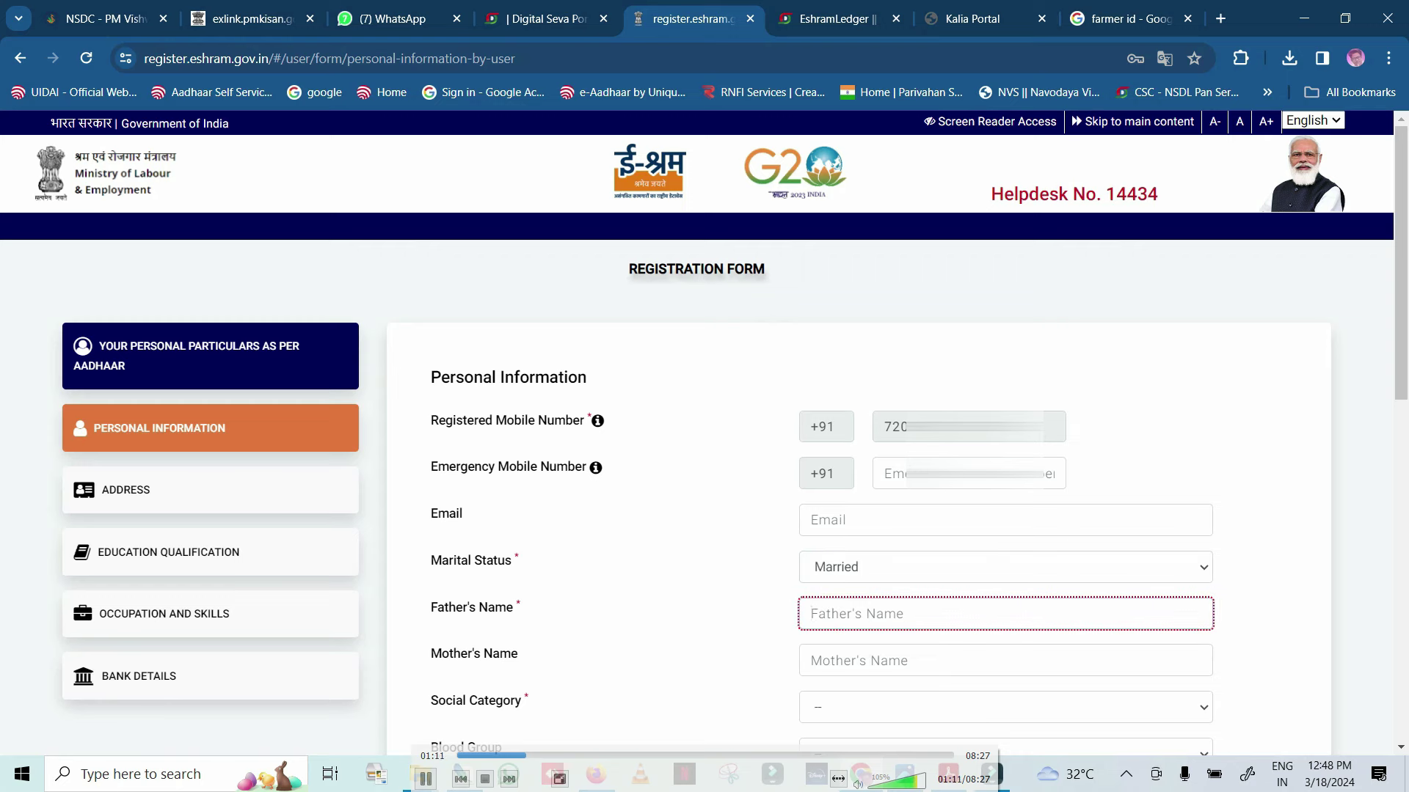
pyautogui.write('BISHWA')
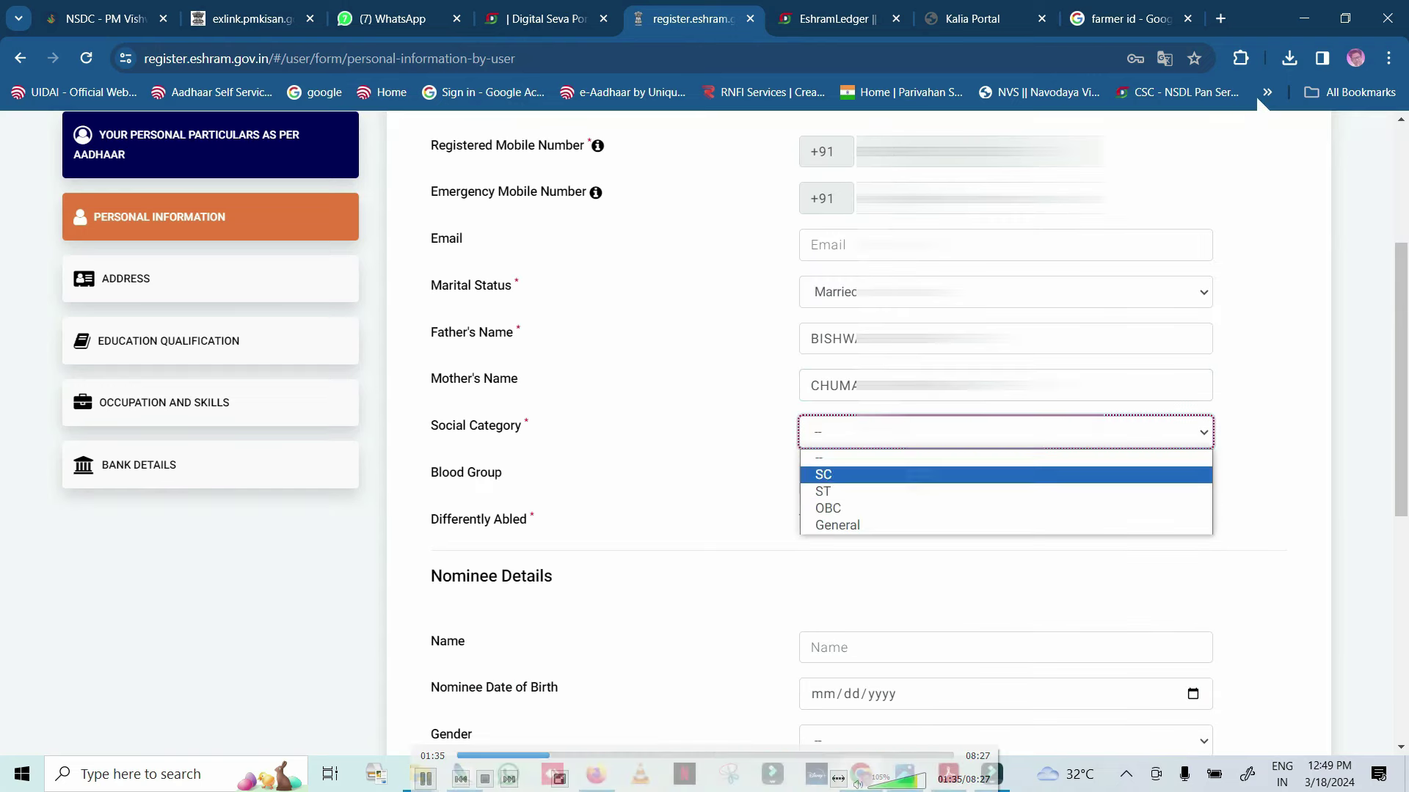
# - Set social category to ST and leave Blood Group blank
pyautogui.press('Down')
pyautogui.press('Return')
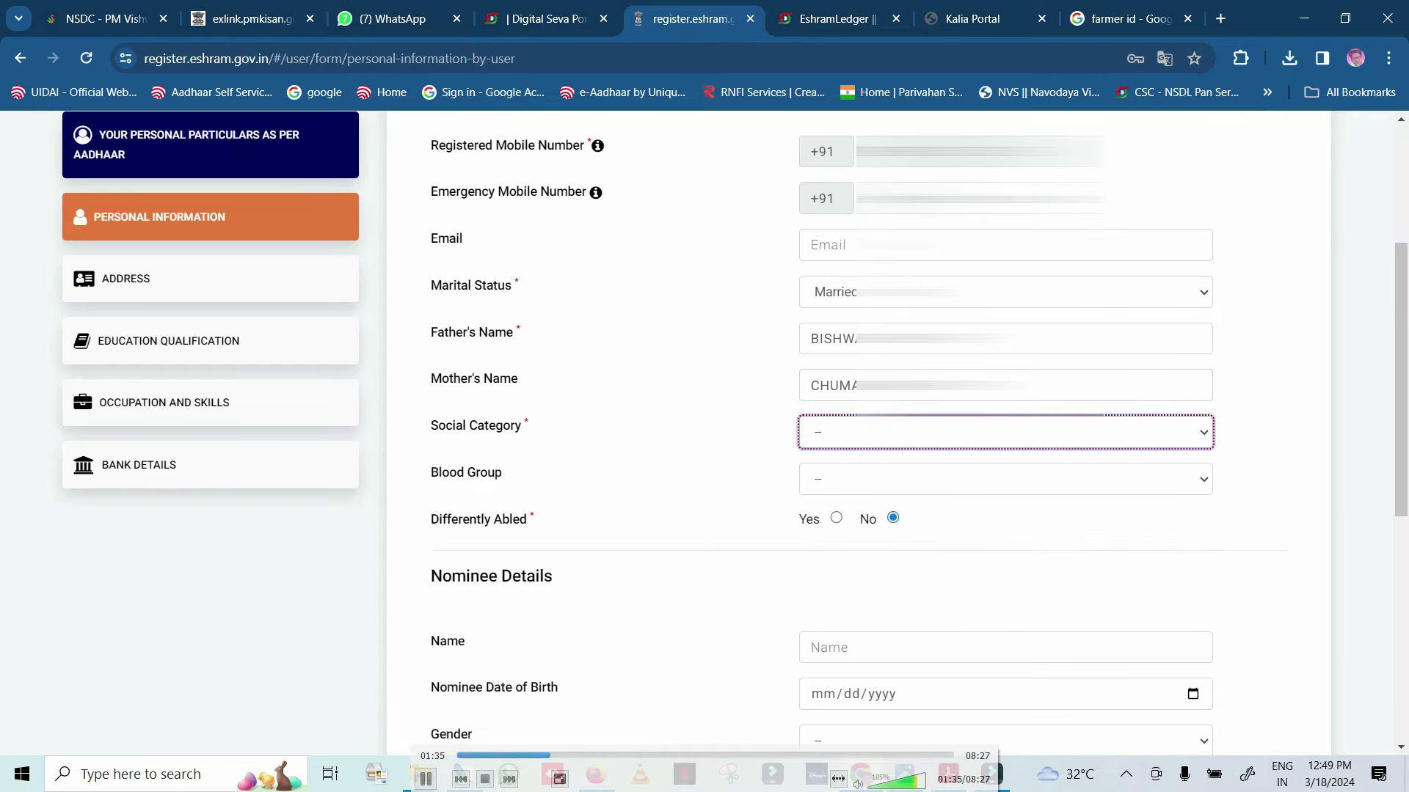
pyautogui.press('Tab')
pyautogui.press('Tab')
pyautogui.hotkey('alt', 'Down')
pyautogui.press('Down')
pyautogui.press('Escape')
pyautogui.press('Tab')
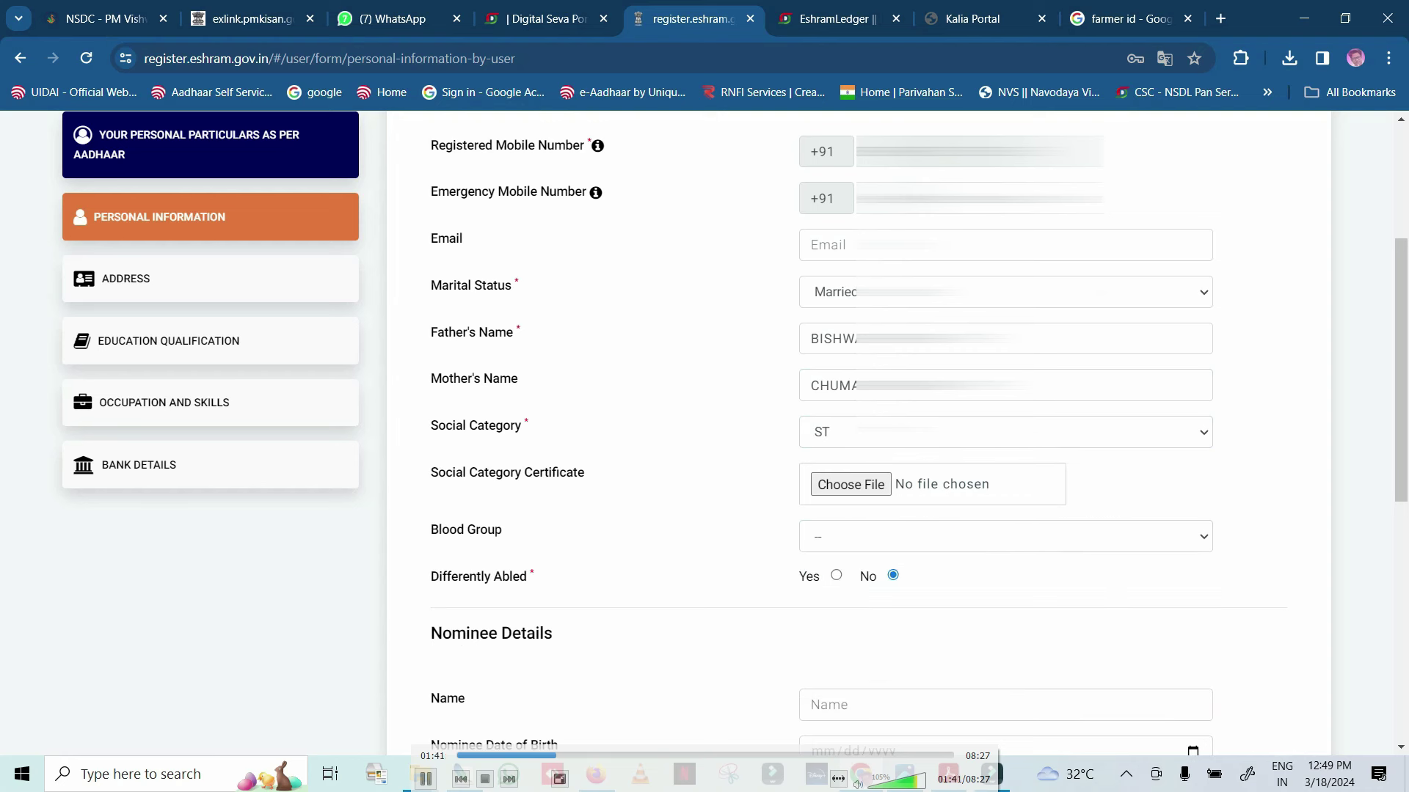
pyautogui.scroll(-1, 880, 433)
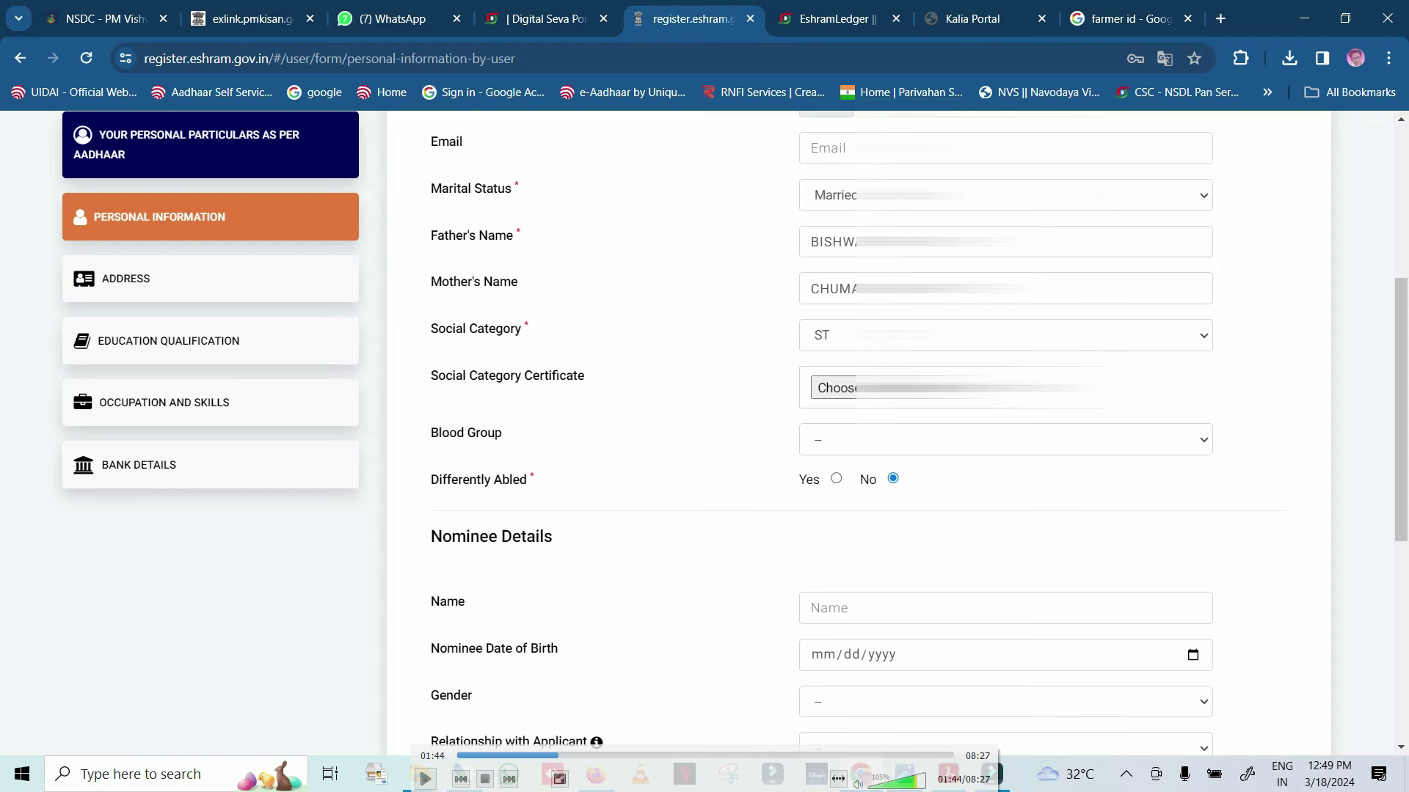
pyautogui.scroll(-3, 914, 440)
# - Enter the nominee's name in the Nominee Name field
pyautogui.click(953, 429)
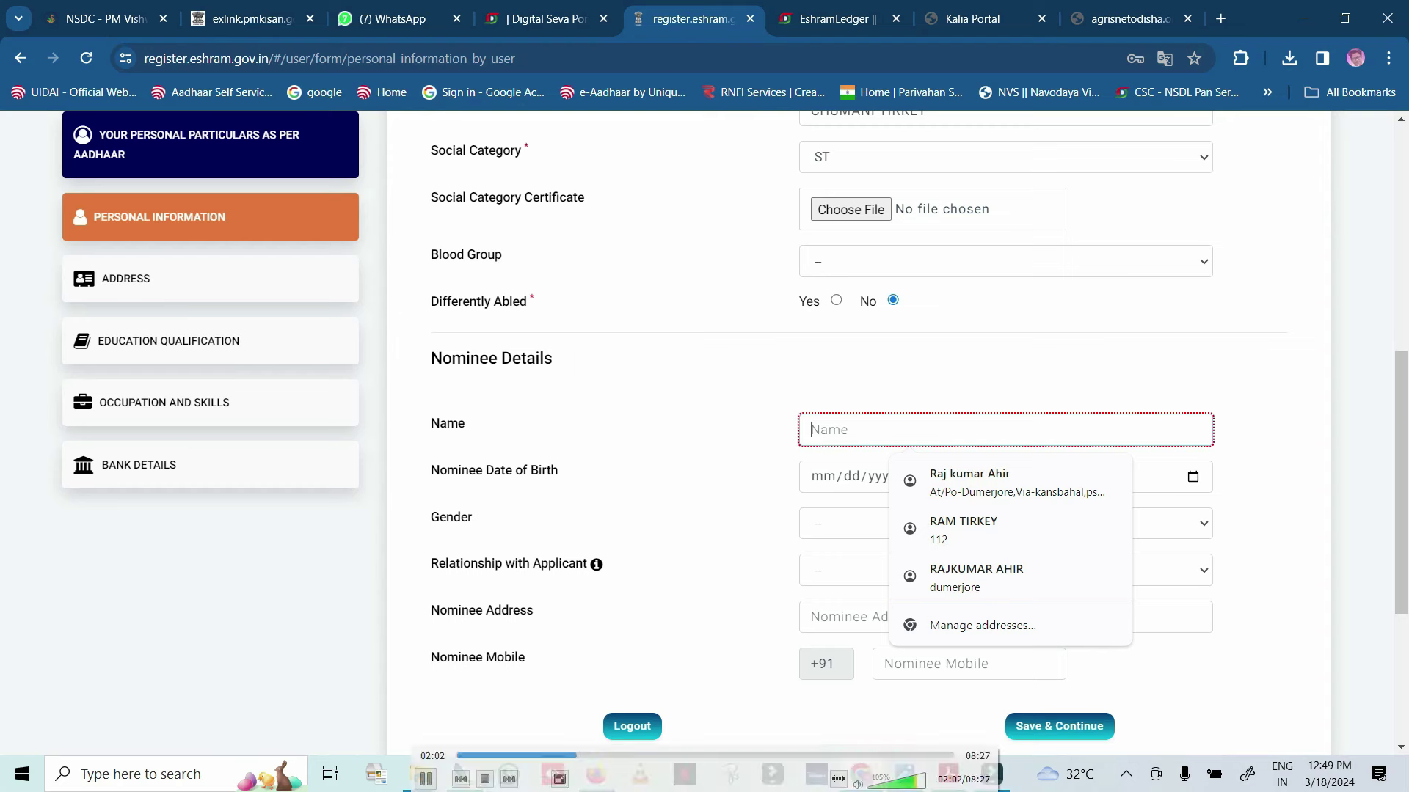
pyautogui.write('PRIYANKA')
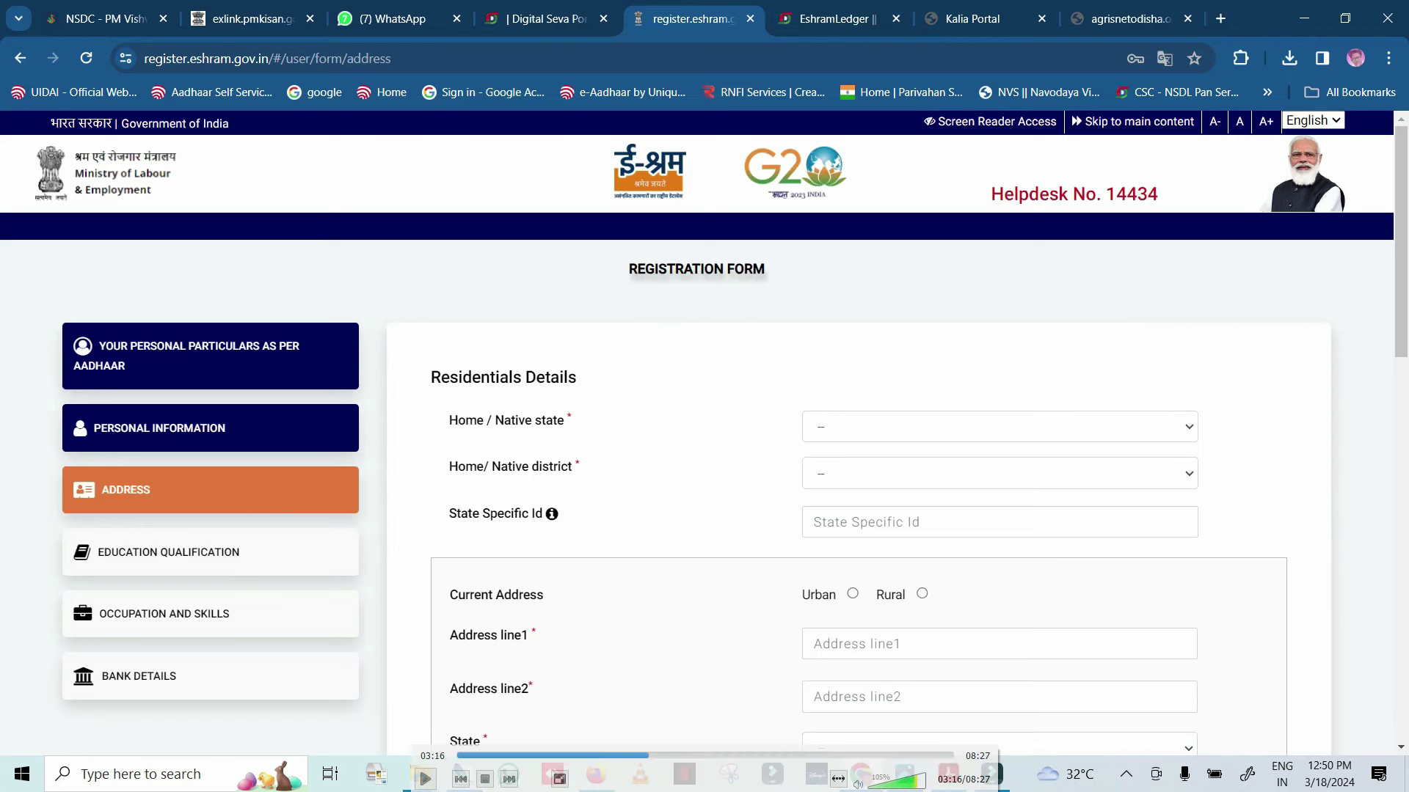
# - Set the home state to ODISHA, district to SUNDARGARH, and mark the area as Rural
pyautogui.hotkey('alt', 'Down')
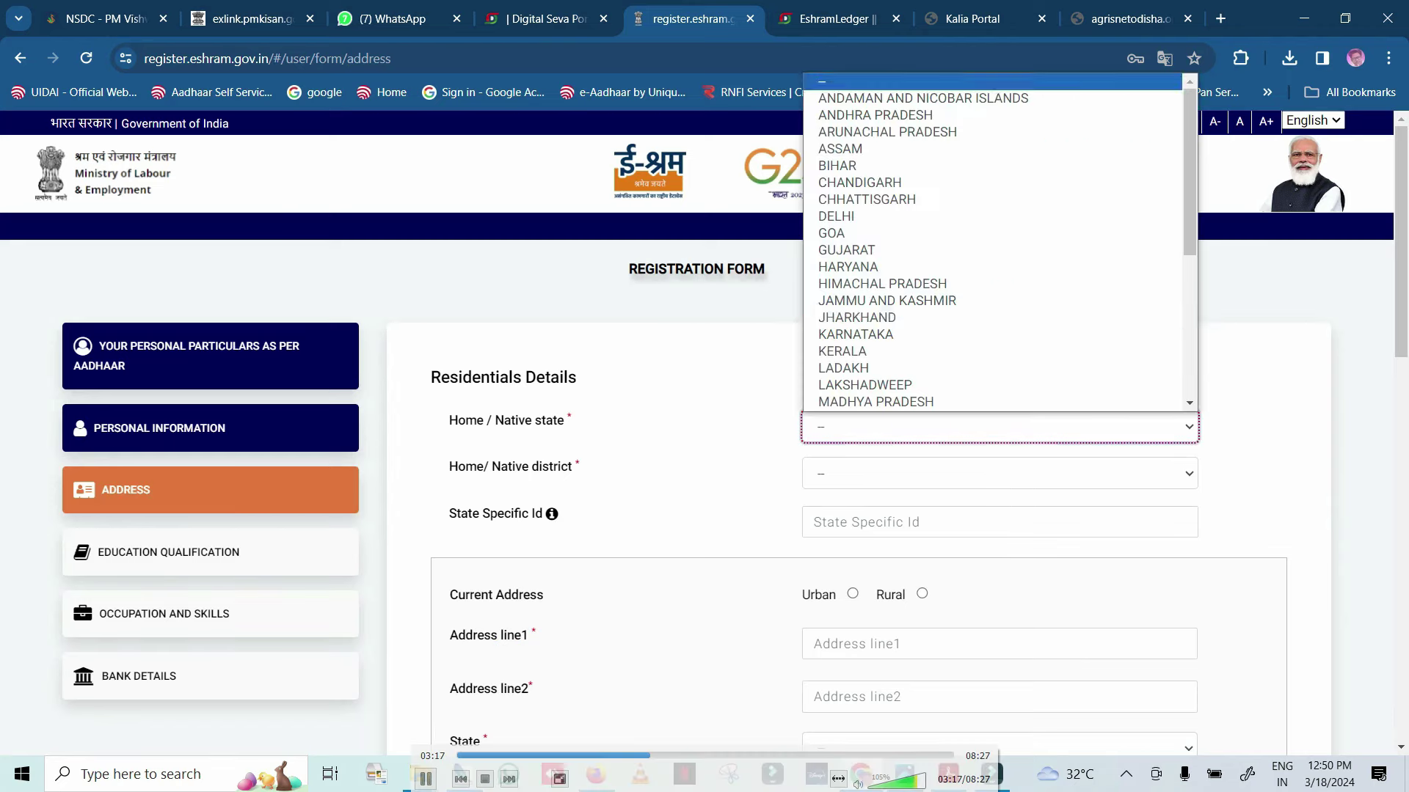
pyautogui.scroll(-4, 998, 301)
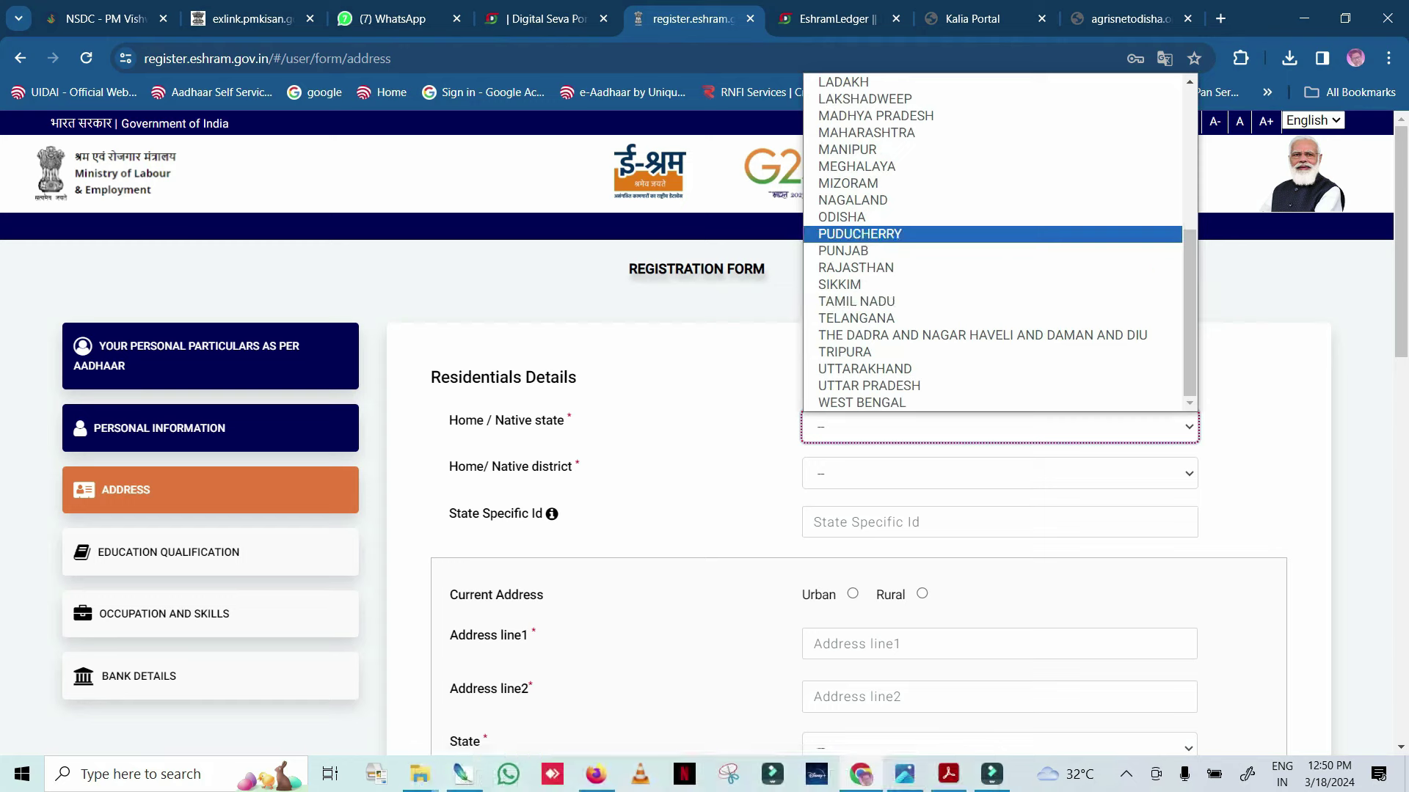
pyautogui.press('Return')
pyautogui.press('Tab')
pyautogui.hotkey('alt', 'Down')
pyautogui.scroll(-5, 998, 293)
pyautogui.press('Return')
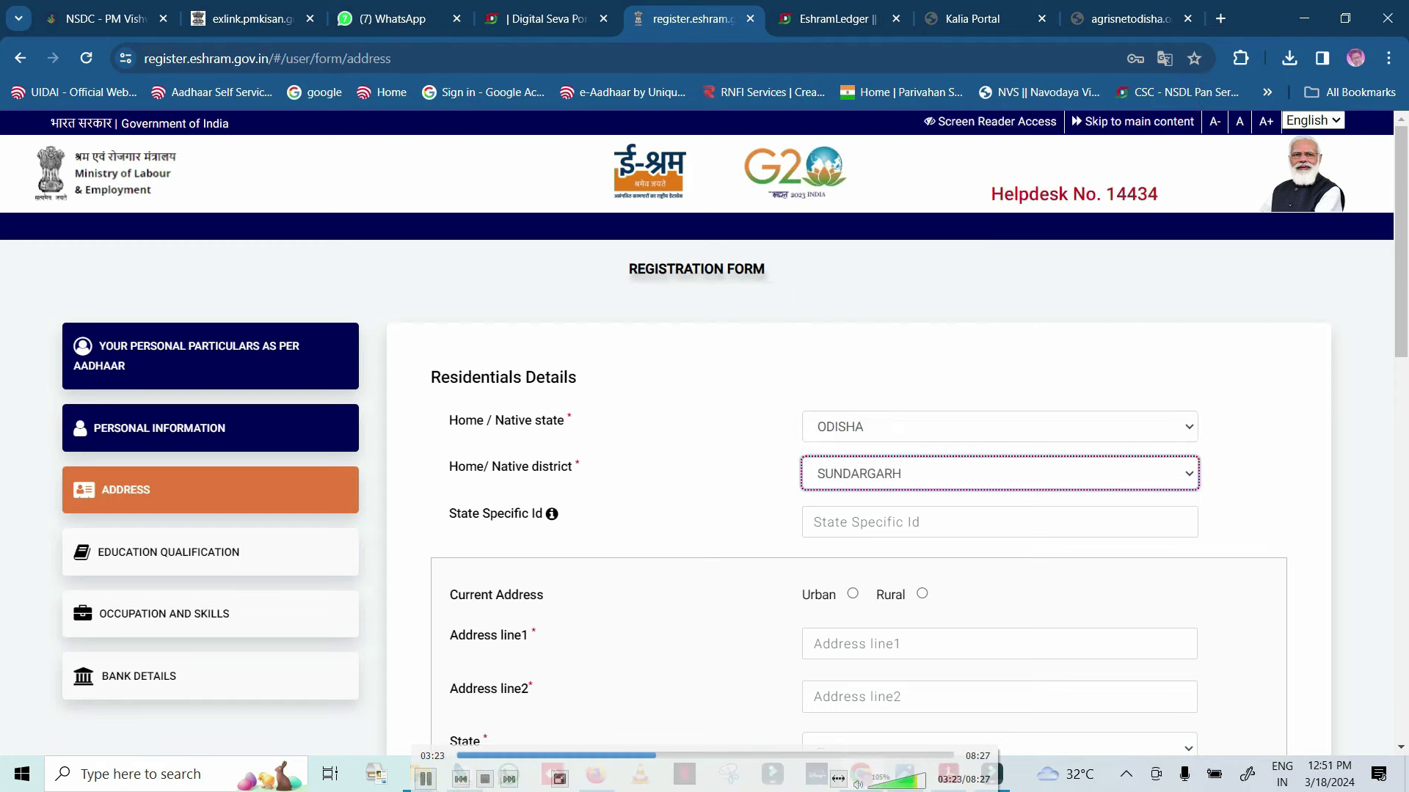
pyautogui.click(921, 593)
# - Enter the village name in both address lines of the current address
pyautogui.scroll(-2, 704, 440)
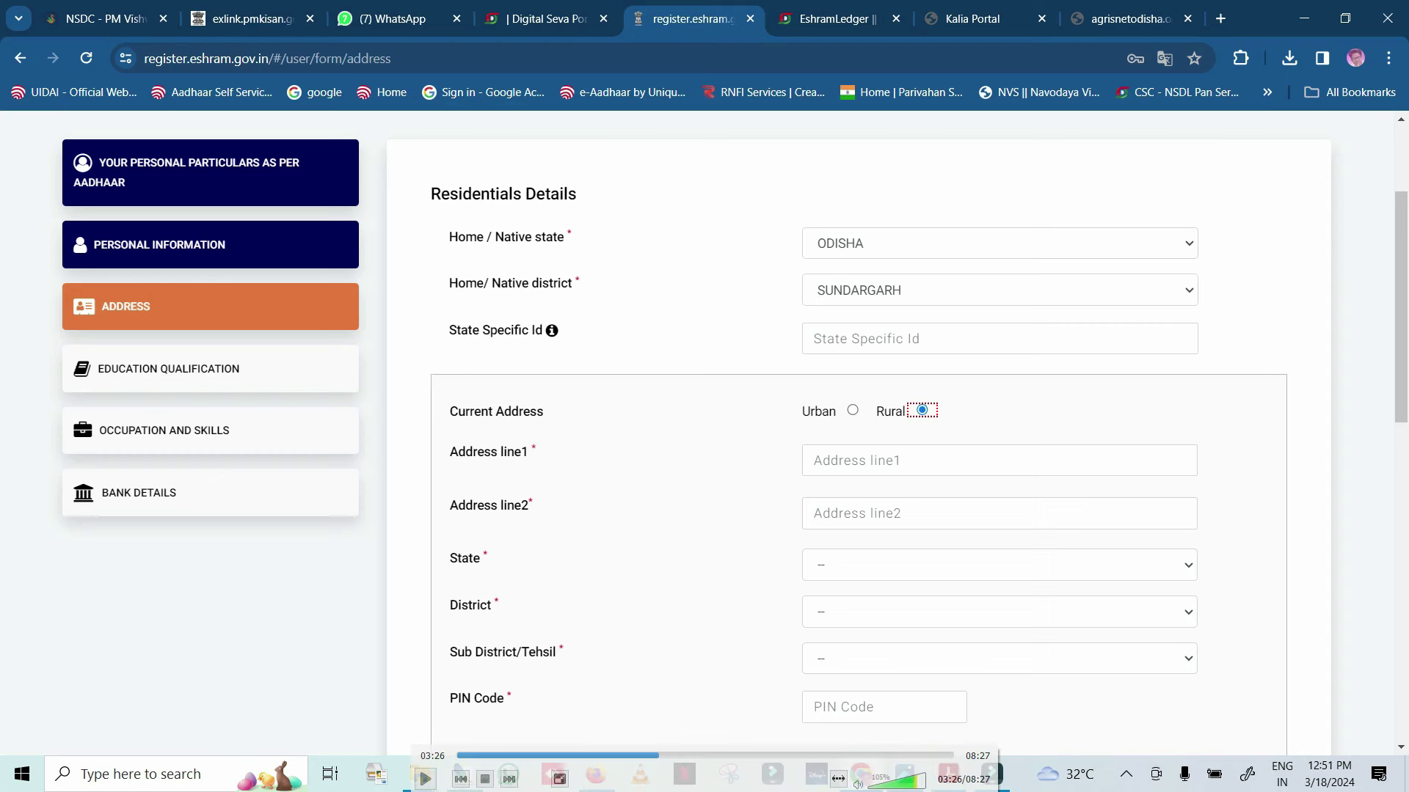
pyautogui.scroll(-2, 704, 433)
pyautogui.click(997, 277)
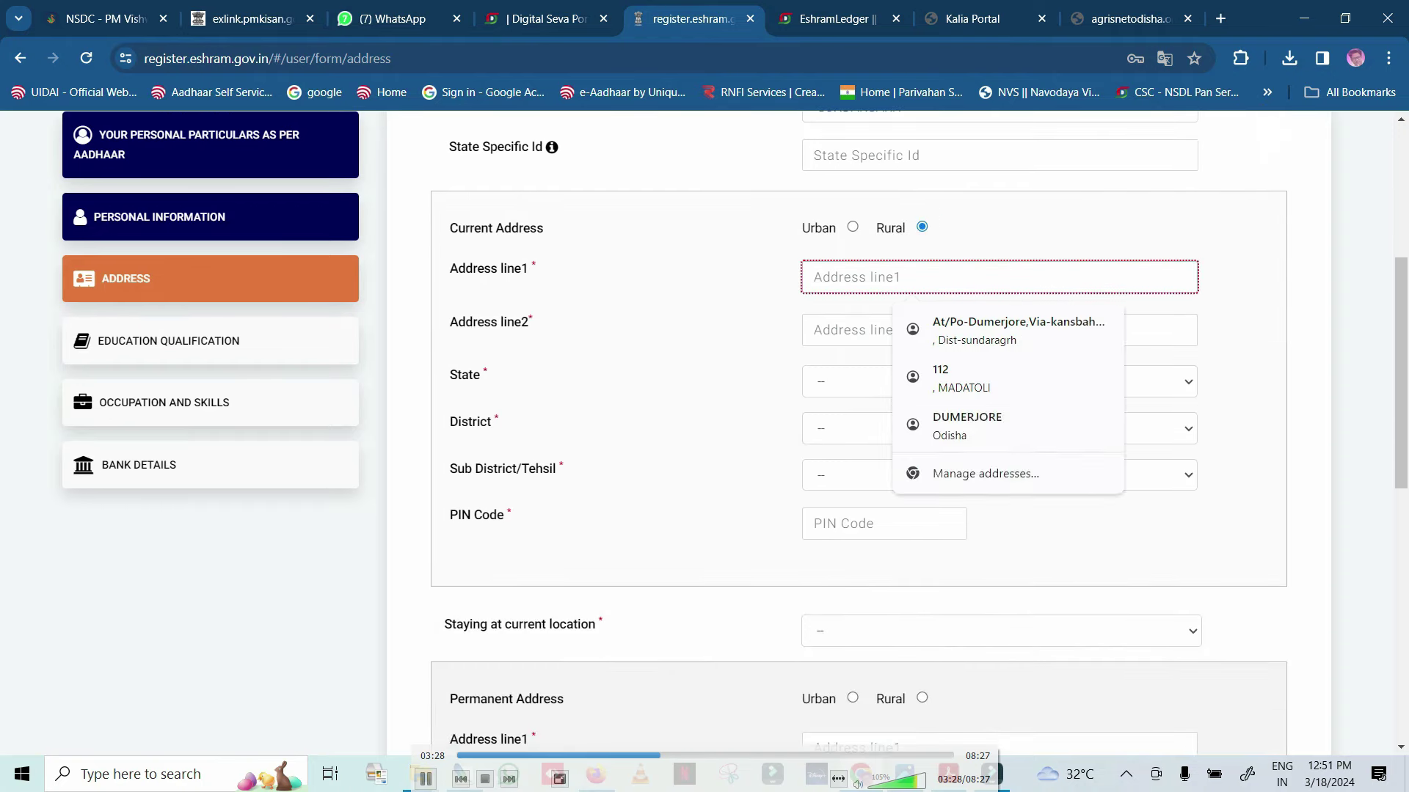
pyautogui.write('DUMERJORE')
pyautogui.press('Tab')
pyautogui.write('DUMERJO')
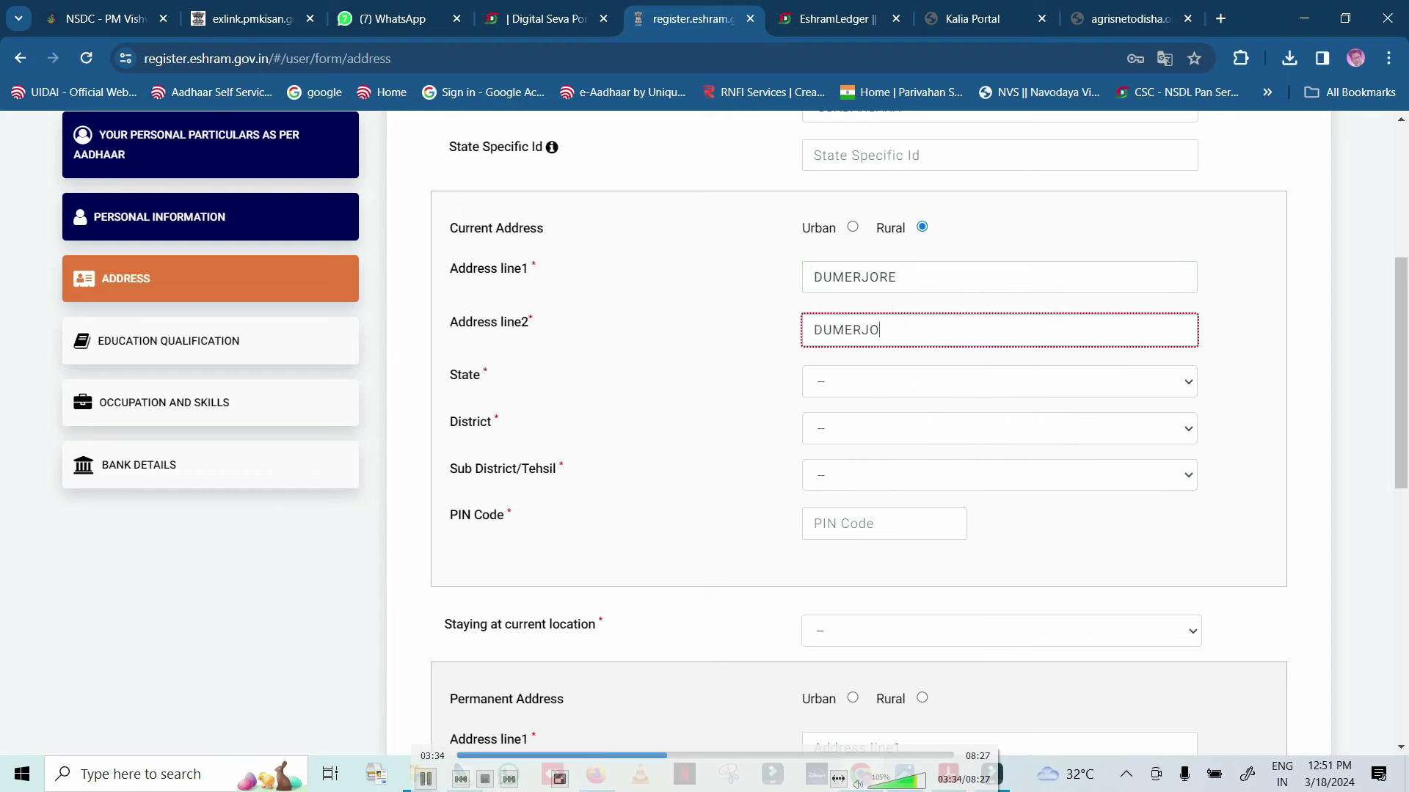
pyautogui.write('RE')
# - Choose ODISHA as the current address state and SUNDARGARH as its district
pyautogui.press('Tab')
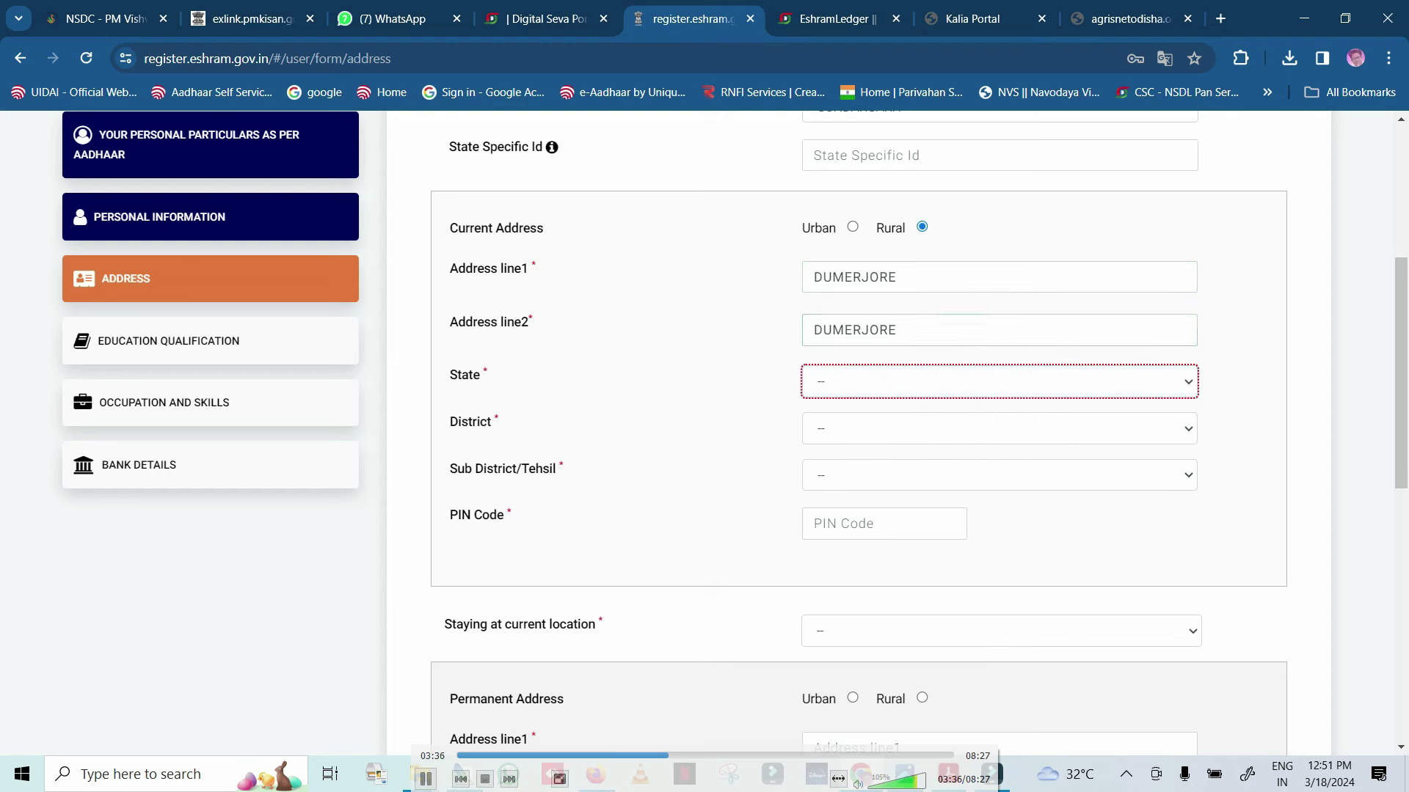
pyautogui.hotkey('alt', 'Down')
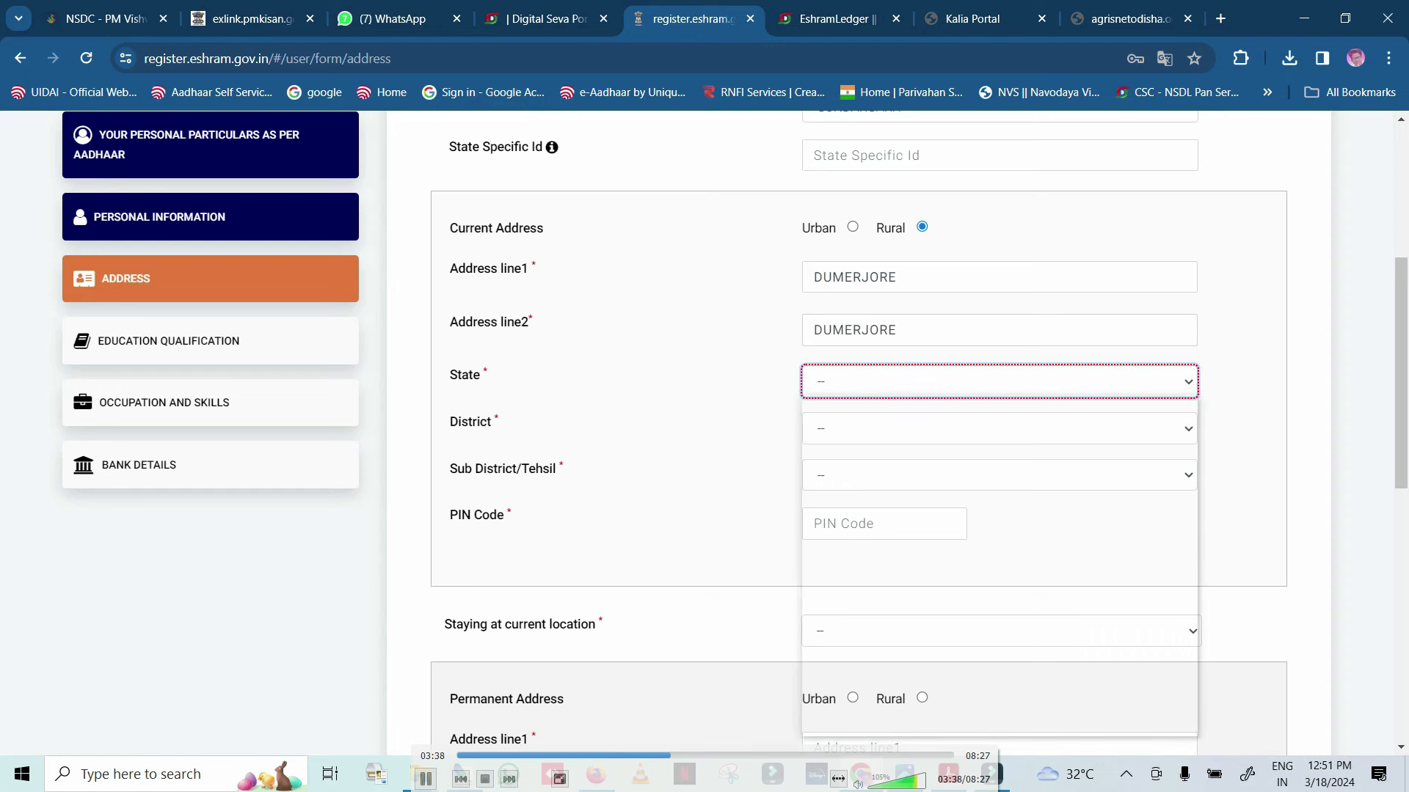
pyautogui.scroll(-5, 997, 569)
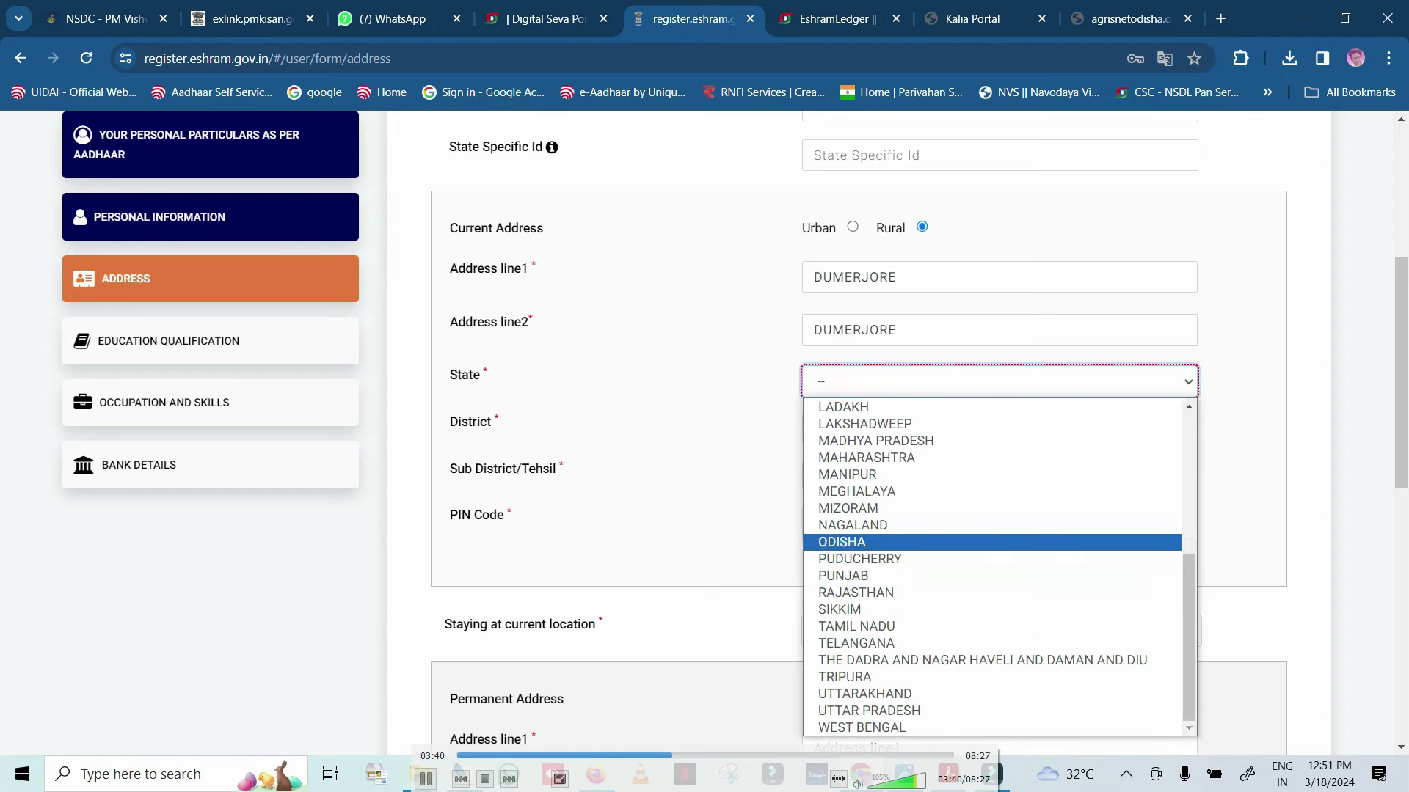
pyautogui.click(842, 541)
pyautogui.press('Tab')
pyautogui.hotkey('alt', 'Down')
pyautogui.scroll(-5, 997, 257)
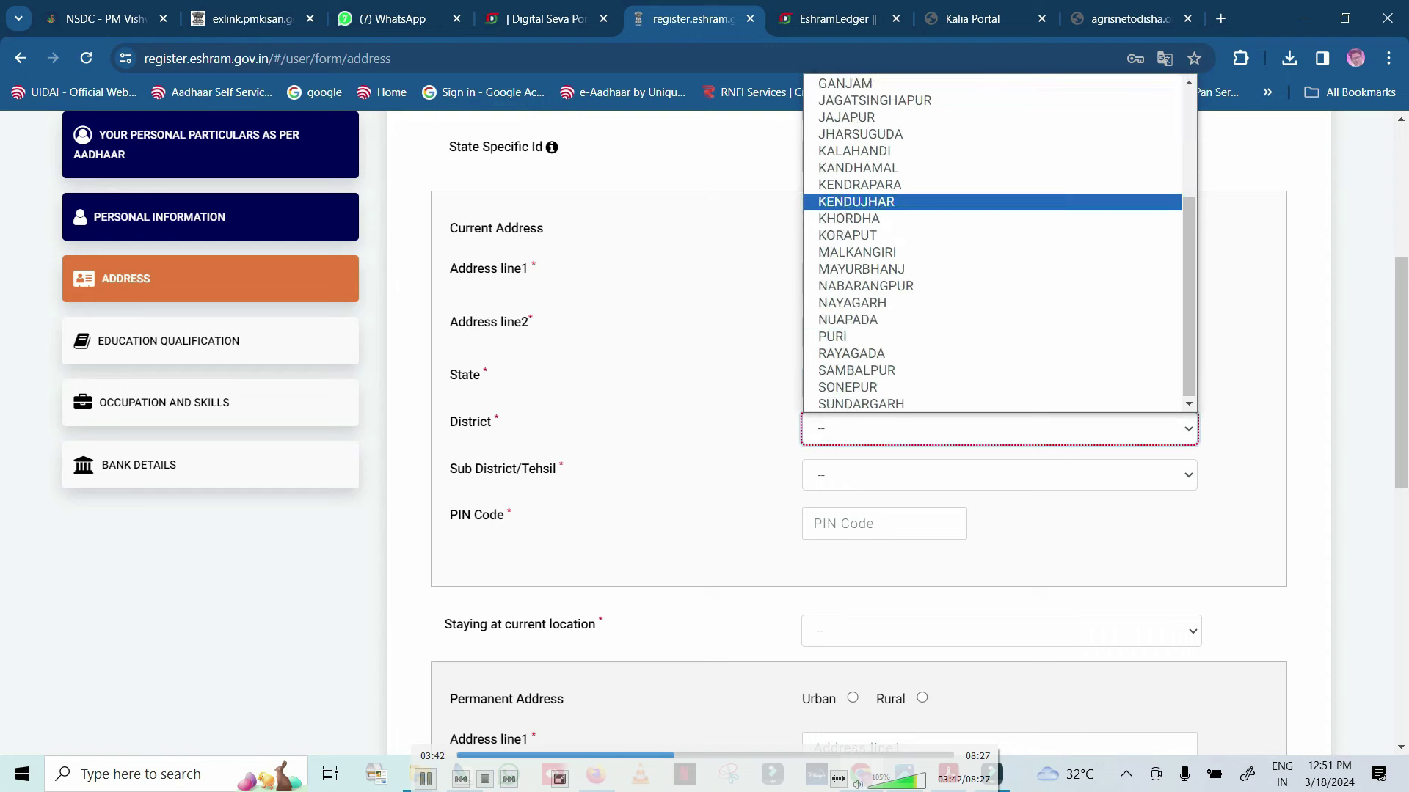
pyautogui.click(843, 399)
# - Select Biramitrapur as the current address sub-district
pyautogui.press('Tab')
pyautogui.hotkey('alt', 'Down')
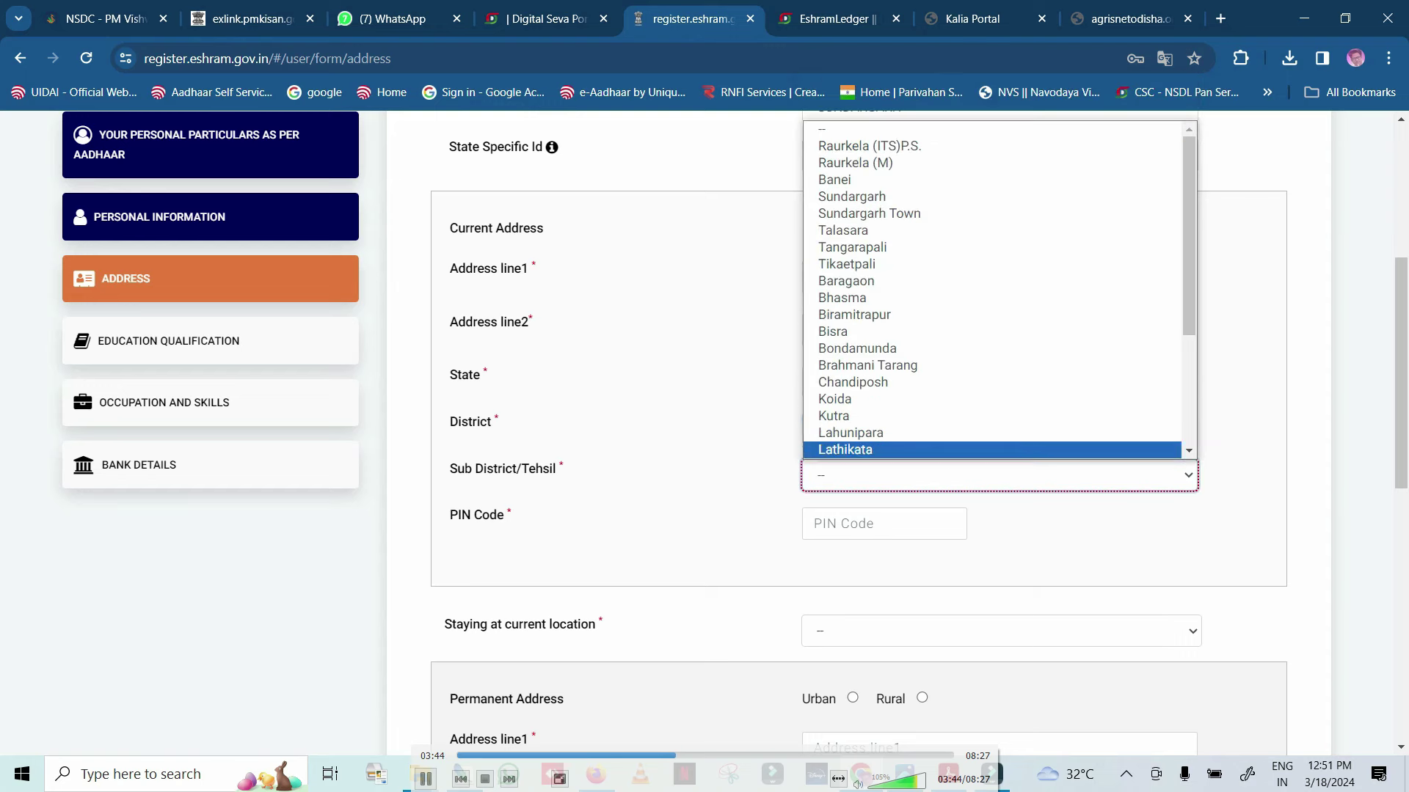
pyautogui.press('Down')
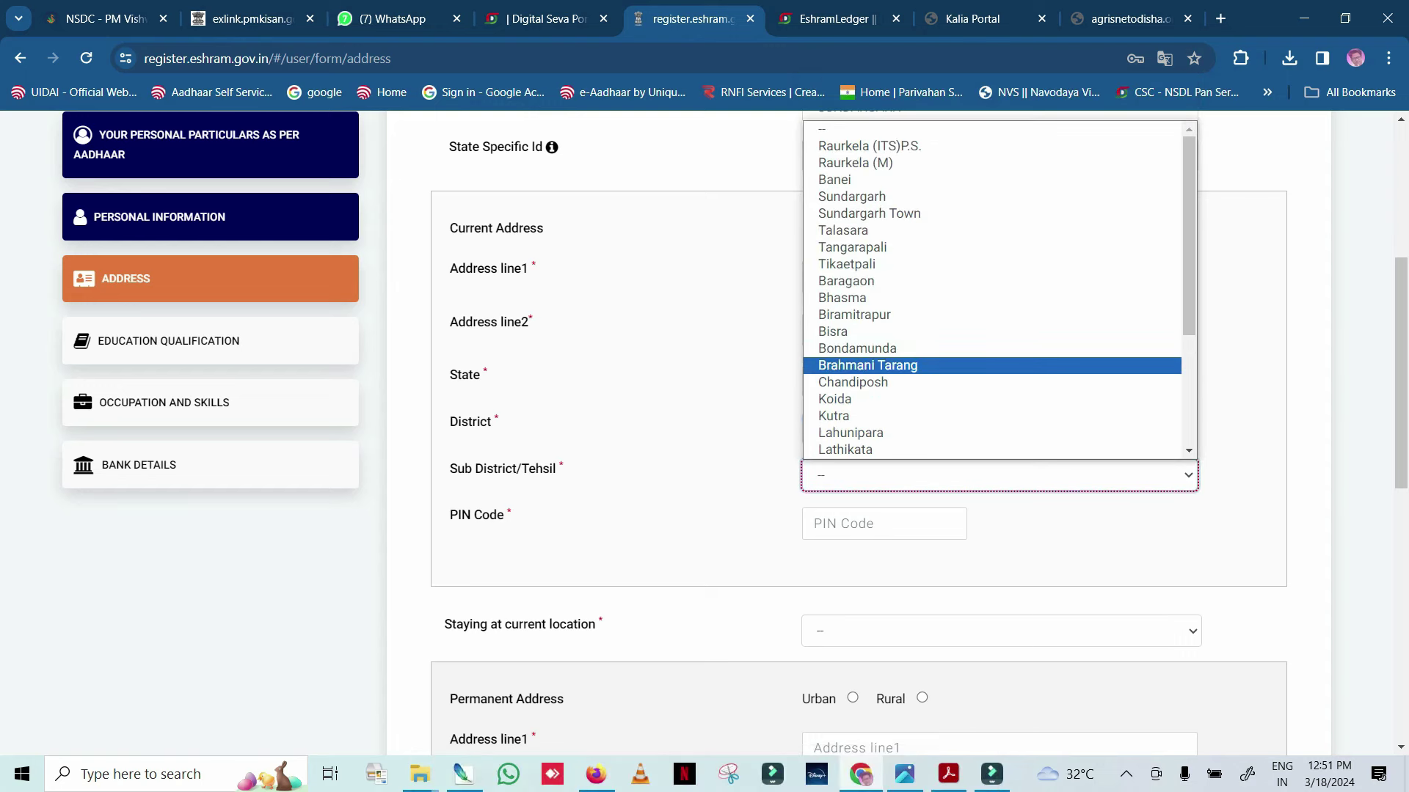
pyautogui.scroll(-3, 998, 286)
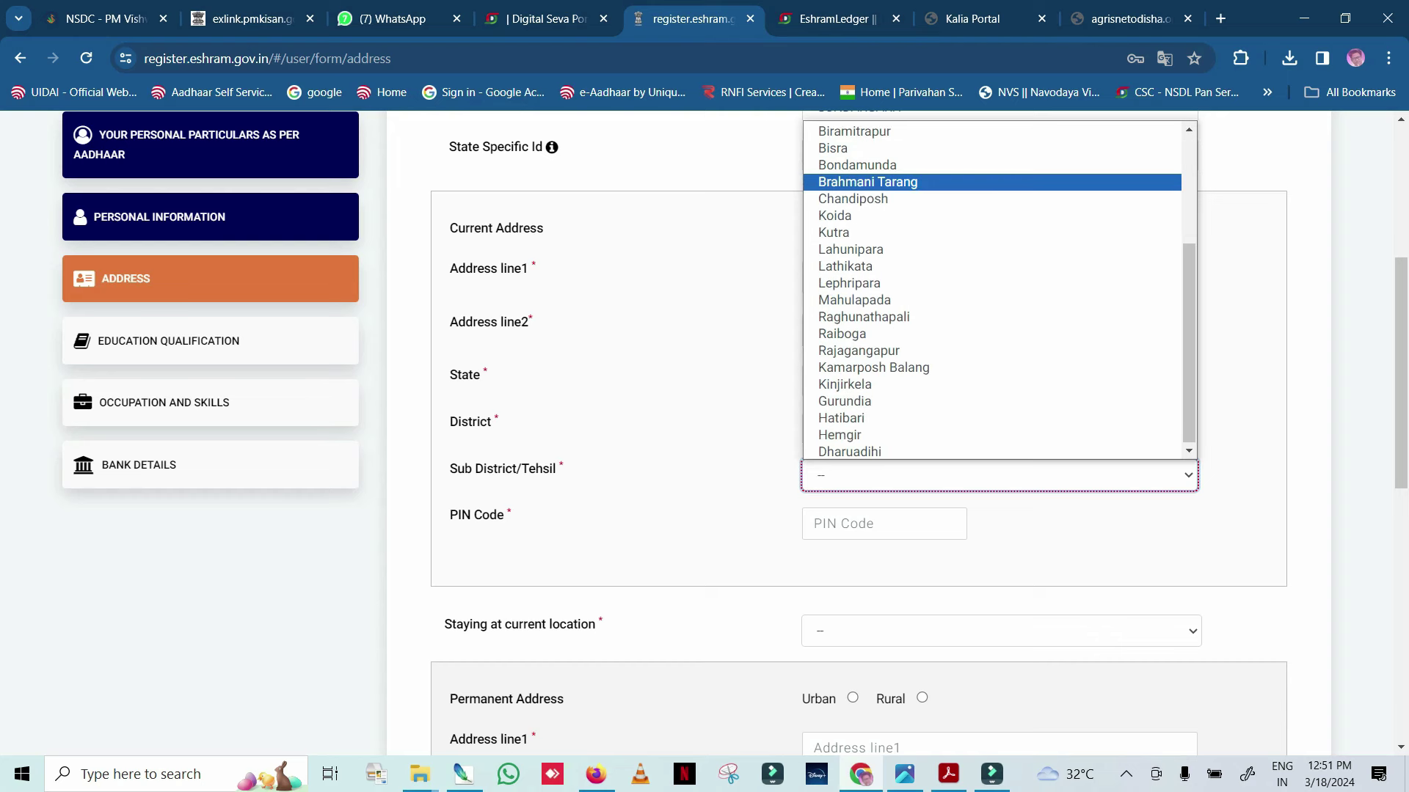
pyautogui.scroll(3, 997, 300)
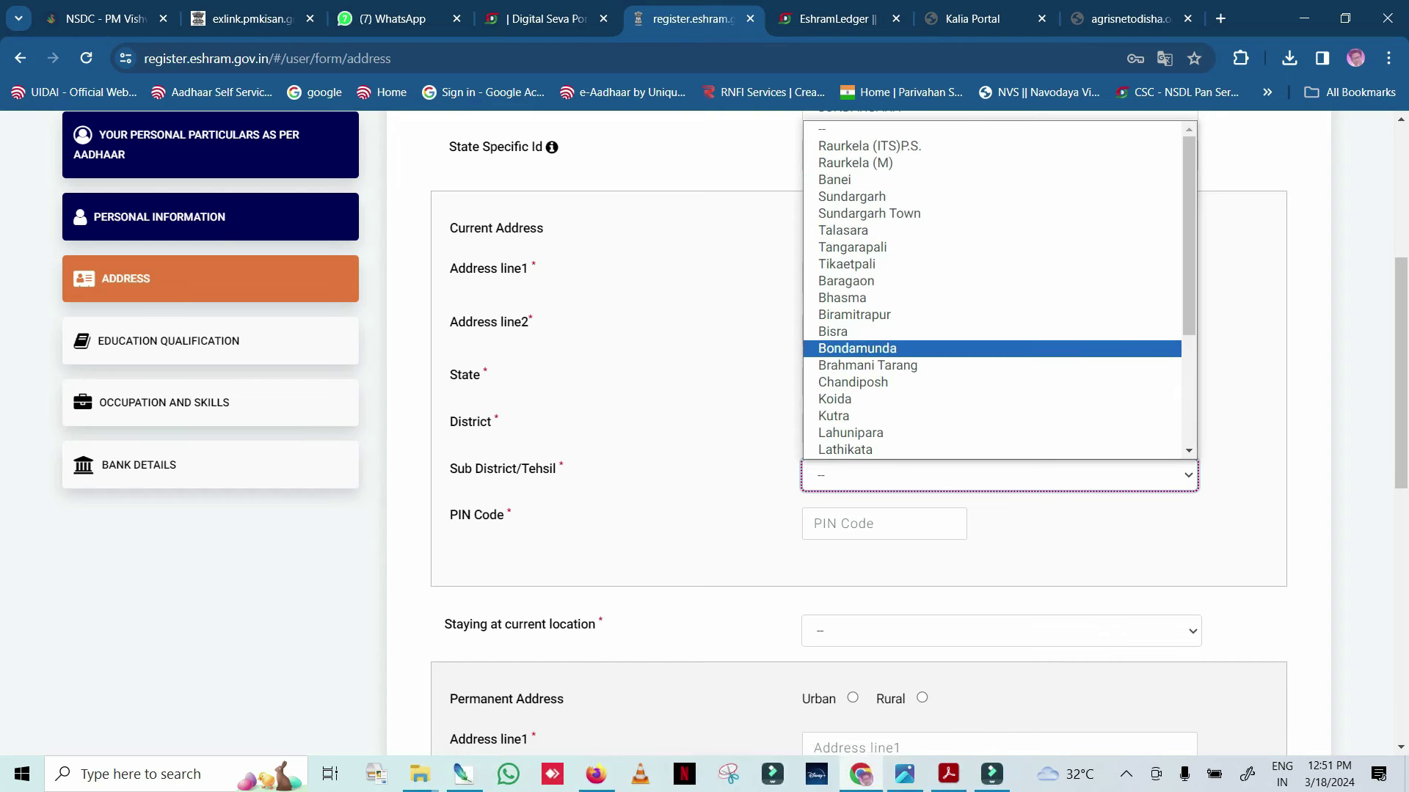
pyautogui.press('Up')
pyautogui.press('Up')
pyautogui.press('Up')
pyautogui.press('Up')
pyautogui.press('Up')
pyautogui.press('Up')
pyautogui.press('Up')
pyautogui.press('m')
pyautogui.press('Up')
pyautogui.press('Up')
pyautogui.press('Up')
pyautogui.press('Up')
pyautogui.press('Up')
pyautogui.press('Up')
pyautogui.press('Down')
pyautogui.press('Down')
pyautogui.press('Down')
pyautogui.press('Down')
pyautogui.press('Down')
pyautogui.press('Down')
pyautogui.press('Down')
pyautogui.press('Down')
pyautogui.press('Down')
pyautogui.press('Down')
pyautogui.press('Down')
pyautogui.press('Down')
pyautogui.press('Down')
pyautogui.press('Down')
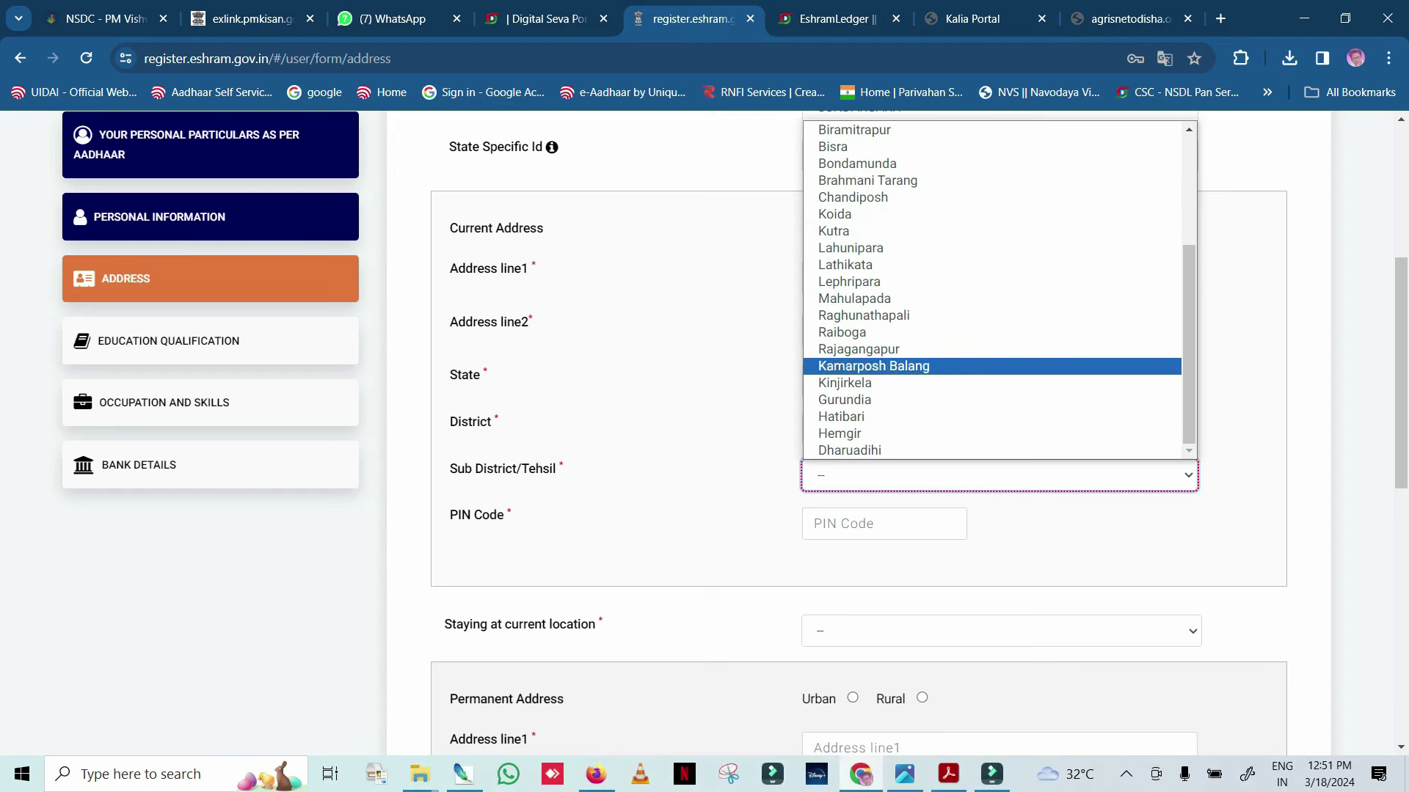
pyautogui.press('Up')
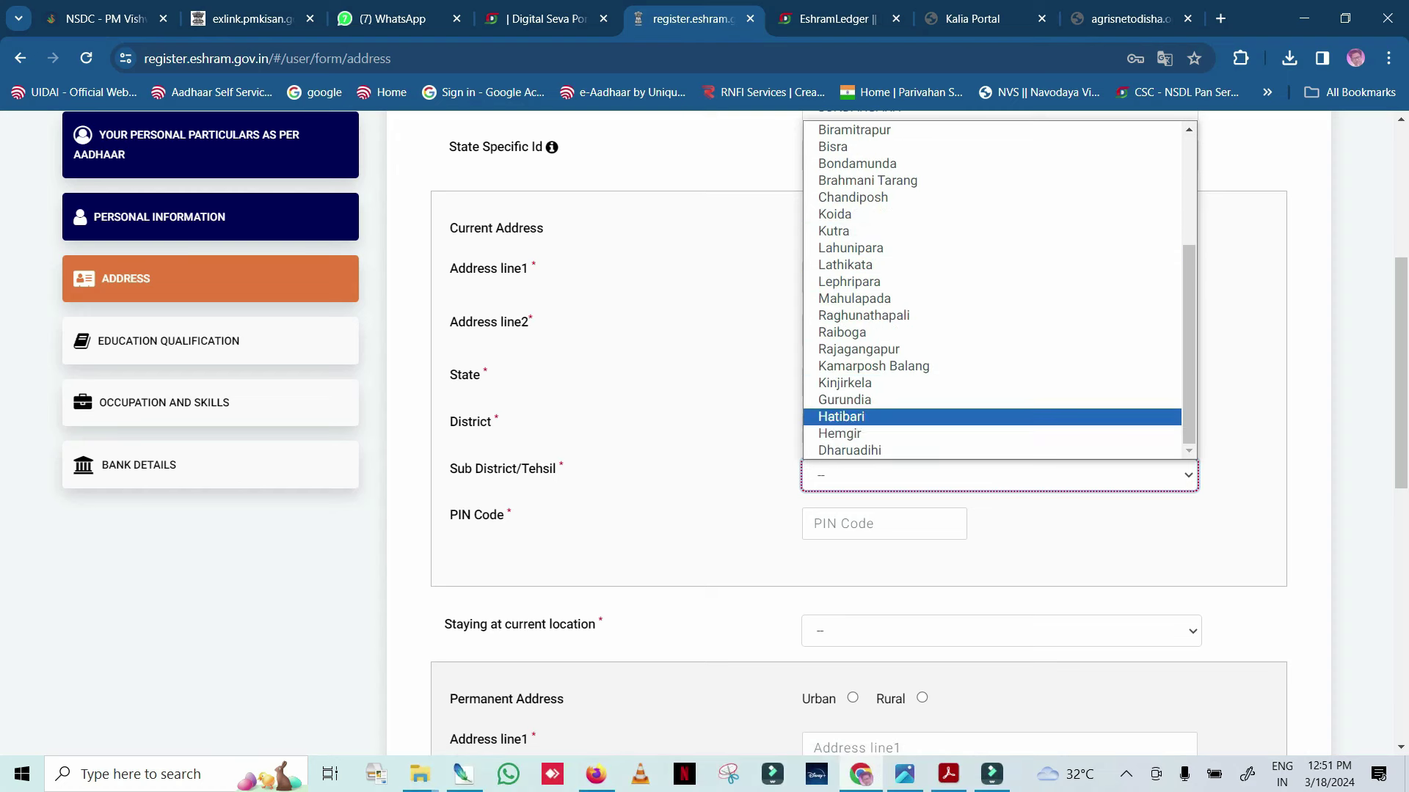
pyautogui.press('Up')
pyautogui.press('Up')
pyautogui.press('Up')
pyautogui.press('Up')
pyautogui.press('Up')
pyautogui.press('Up')
pyautogui.press('Up')
pyautogui.press('Up')
pyautogui.press('Up')
pyautogui.press('Up')
pyautogui.press('Up')
pyautogui.press('Up')
pyautogui.press('Up')
pyautogui.press('Up')
pyautogui.press('Up')
pyautogui.press('Up')
pyautogui.press('Up')
pyautogui.press('Up')
pyautogui.press('Up')
pyautogui.press('Up')
pyautogui.press('Down')
pyautogui.press('Down')
pyautogui.press('Down')
pyautogui.press('Down')
pyautogui.press('Return')
# - Find and select Dumerjor in the Village list
pyautogui.press('Tab')
pyautogui.hotkey('alt', 'Down')
pyautogui.write('sanbi')
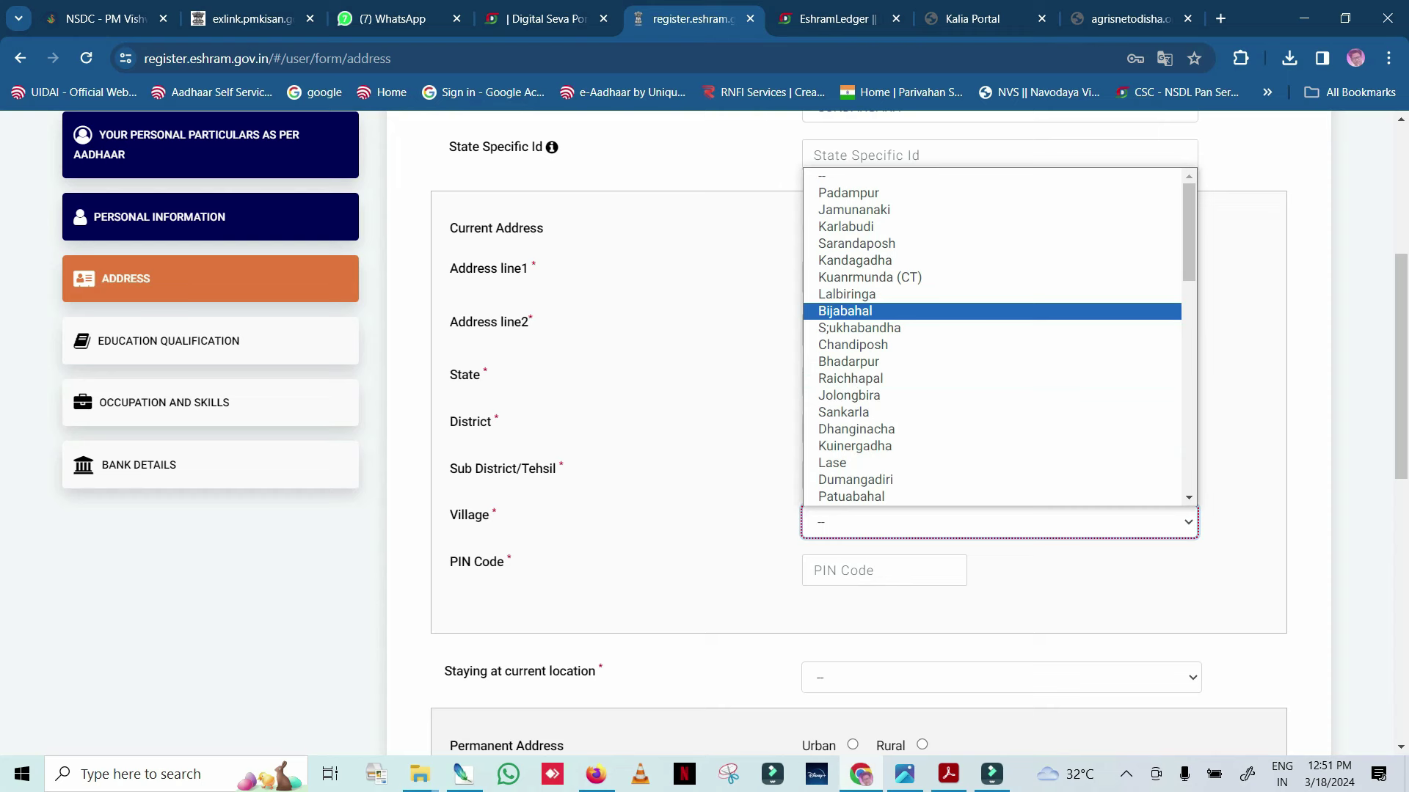
pyautogui.press('Escape')
pyautogui.hotkey('alt', 'Down')
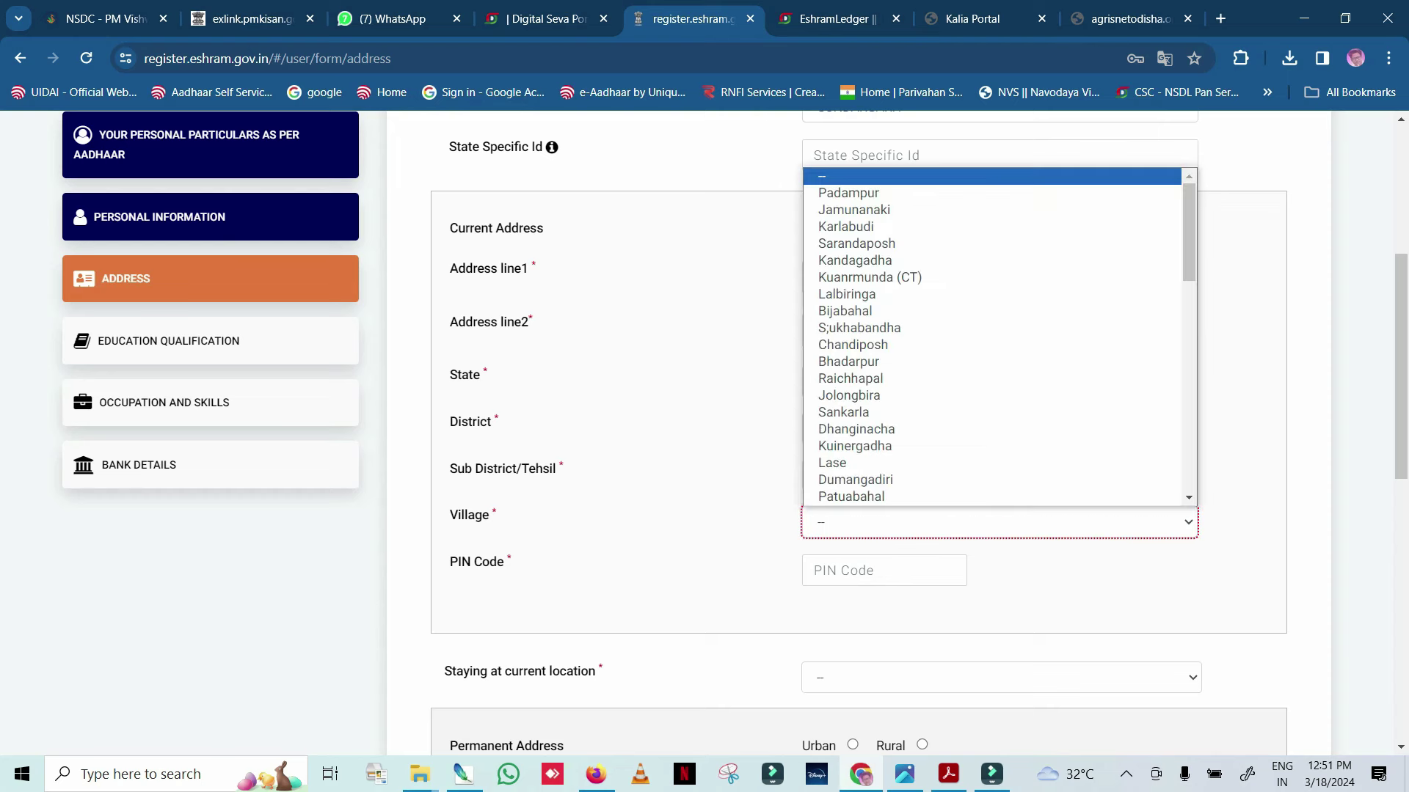
pyautogui.write('c')
pyautogui.press('Down')
pyautogui.press('Down')
pyautogui.press('Down')
pyautogui.press('Down')
pyautogui.press('Down')
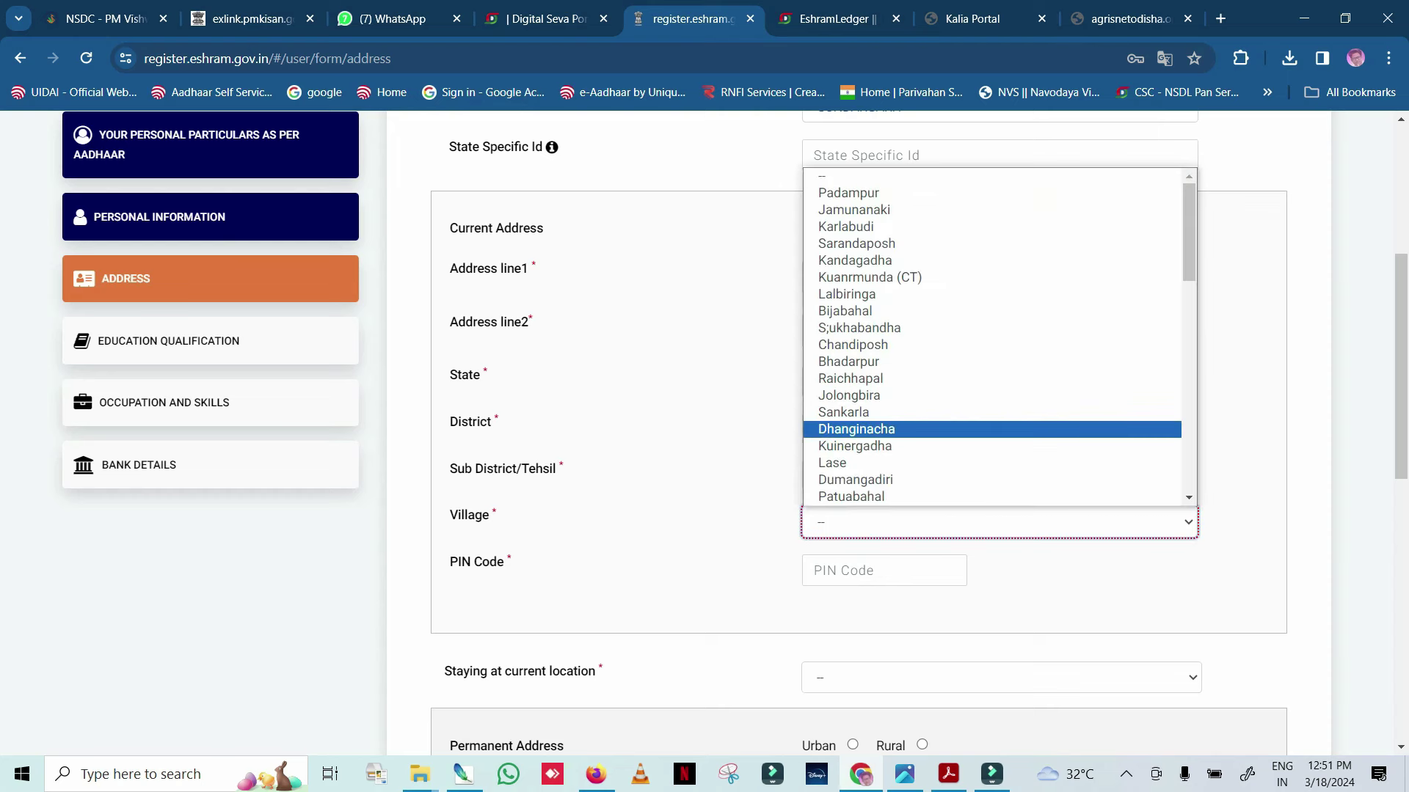
pyautogui.scroll(-2, 992, 338)
pyautogui.press('j')
pyautogui.press('Up')
pyautogui.press('Up')
pyautogui.press('Up')
pyautogui.press('Up')
pyautogui.press('Up')
pyautogui.scroll(-1, 992, 337)
pyautogui.scroll(-2, 992, 338)
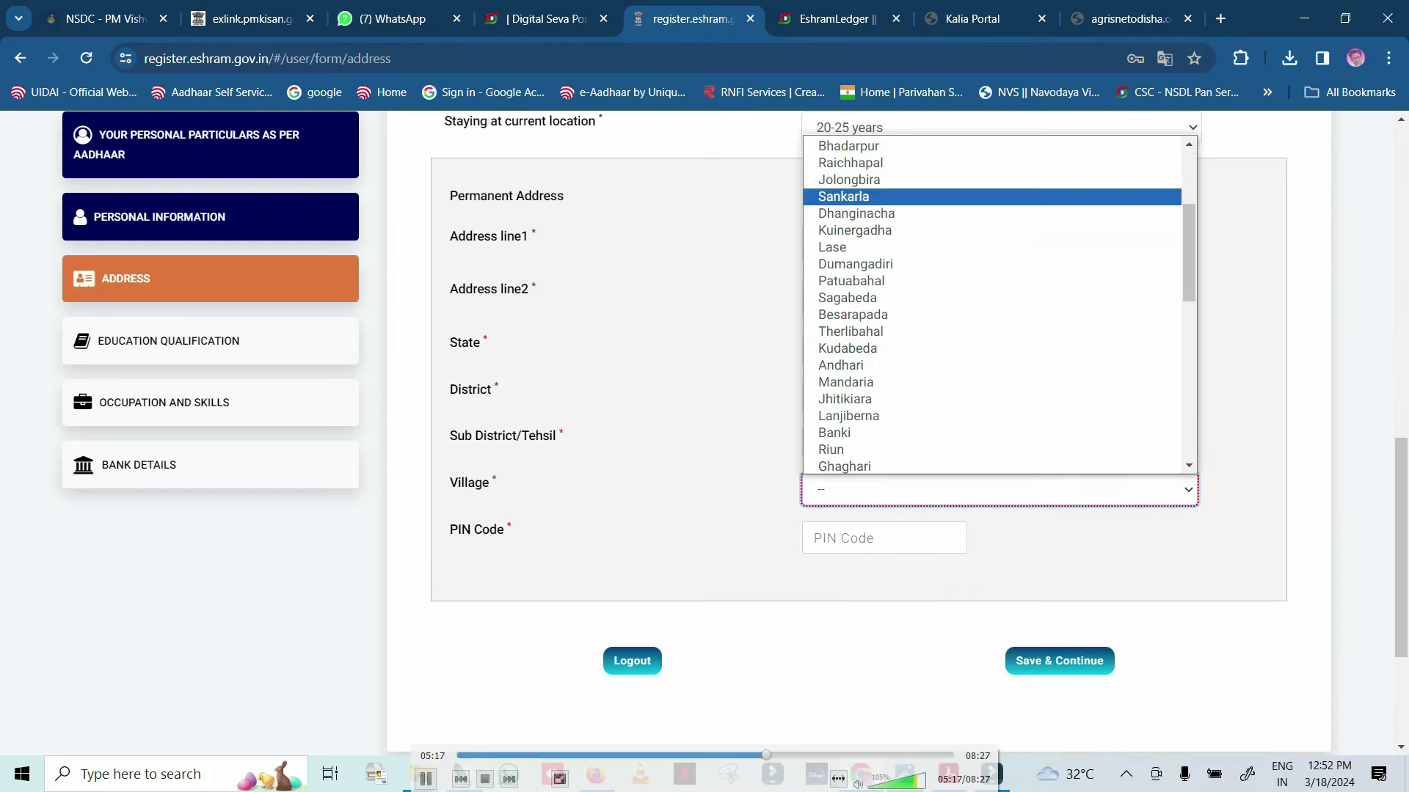
pyautogui.press('m')
pyautogui.press('Up')
pyautogui.press('Up')
pyautogui.press('Up')
pyautogui.press('Up')
pyautogui.press('Up')
pyautogui.scroll(-2, 992, 337)
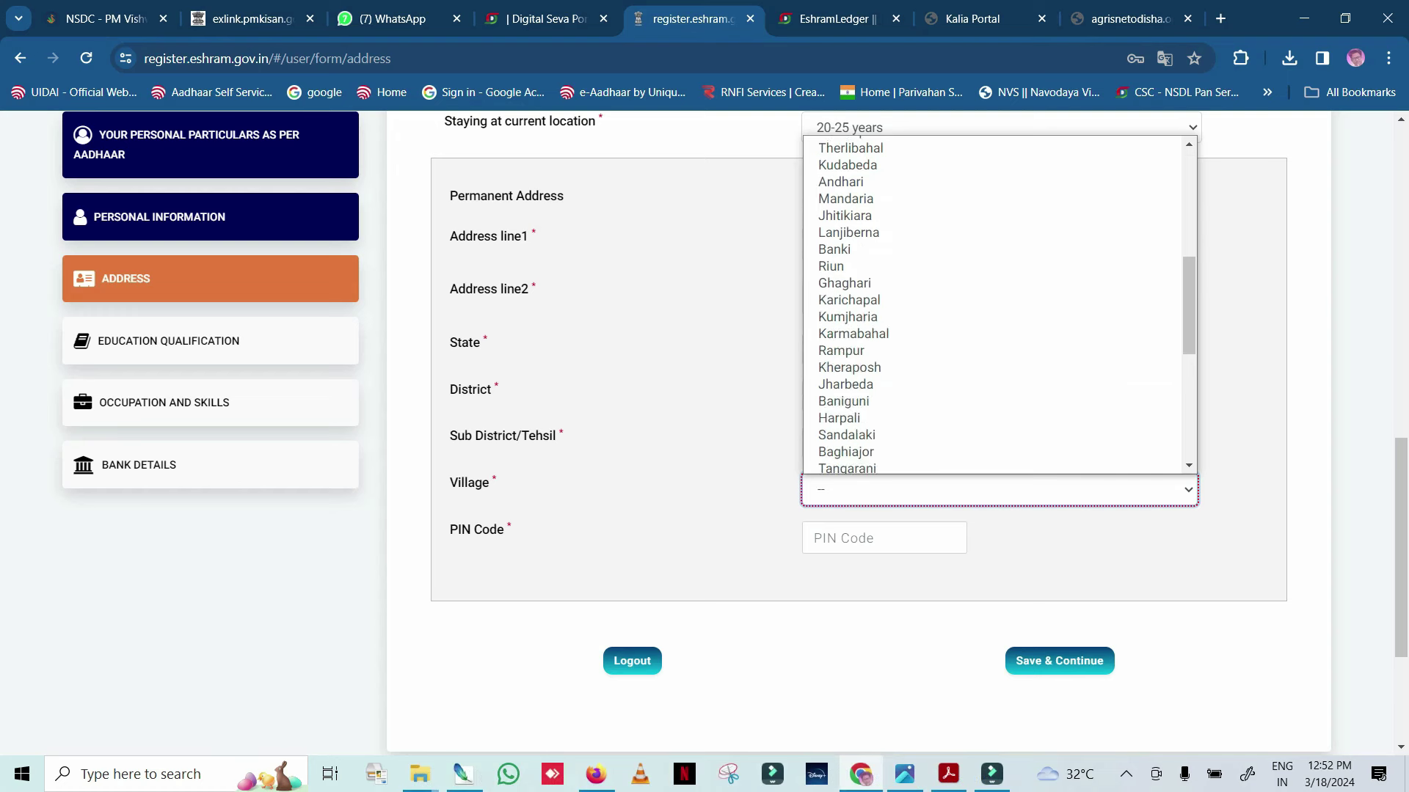
pyautogui.scroll(-2, 992, 338)
pyautogui.press('Down')
pyautogui.press('Down')
pyautogui.press('Down')
pyautogui.press('Up')
pyautogui.press('Up')
pyautogui.scroll(-3, 991, 337)
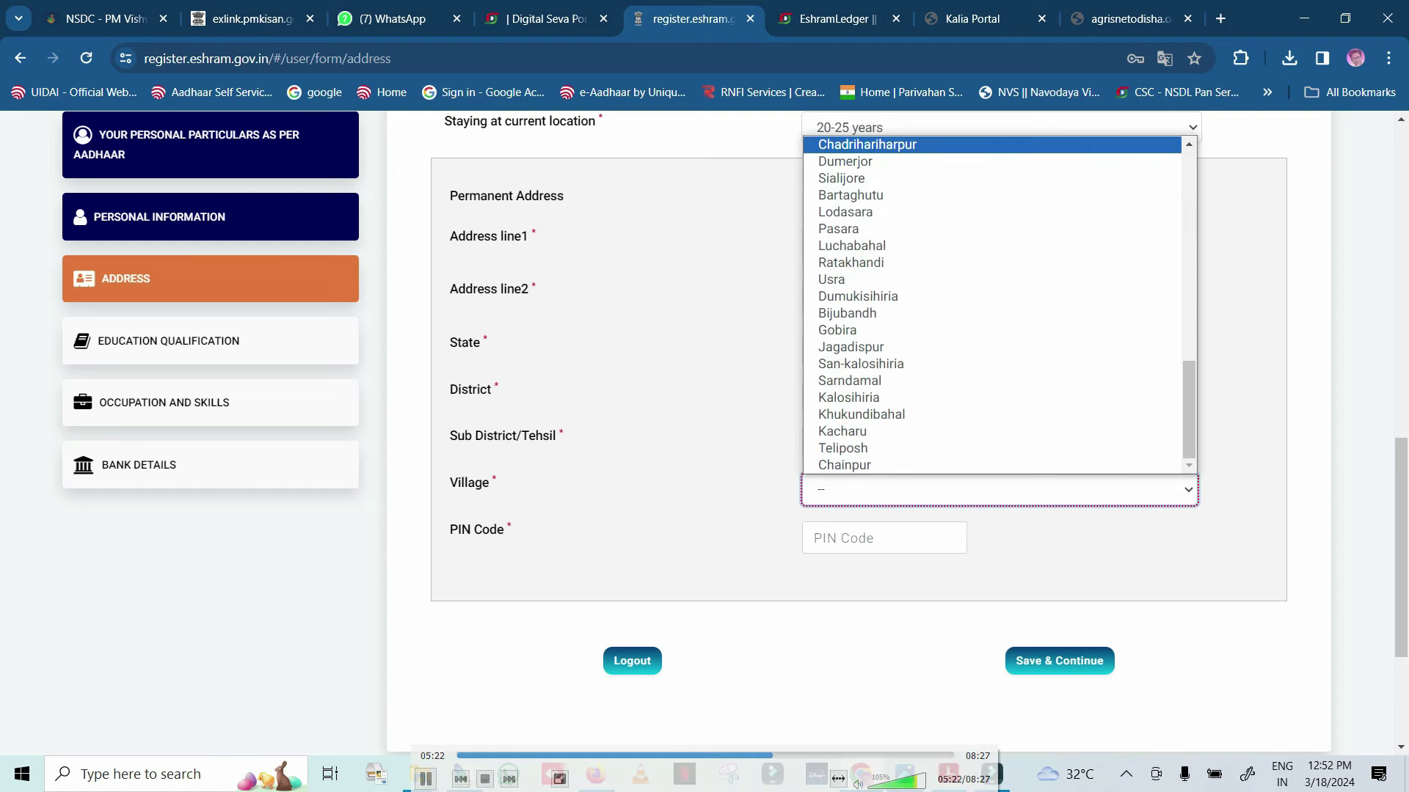
pyautogui.write('bi')
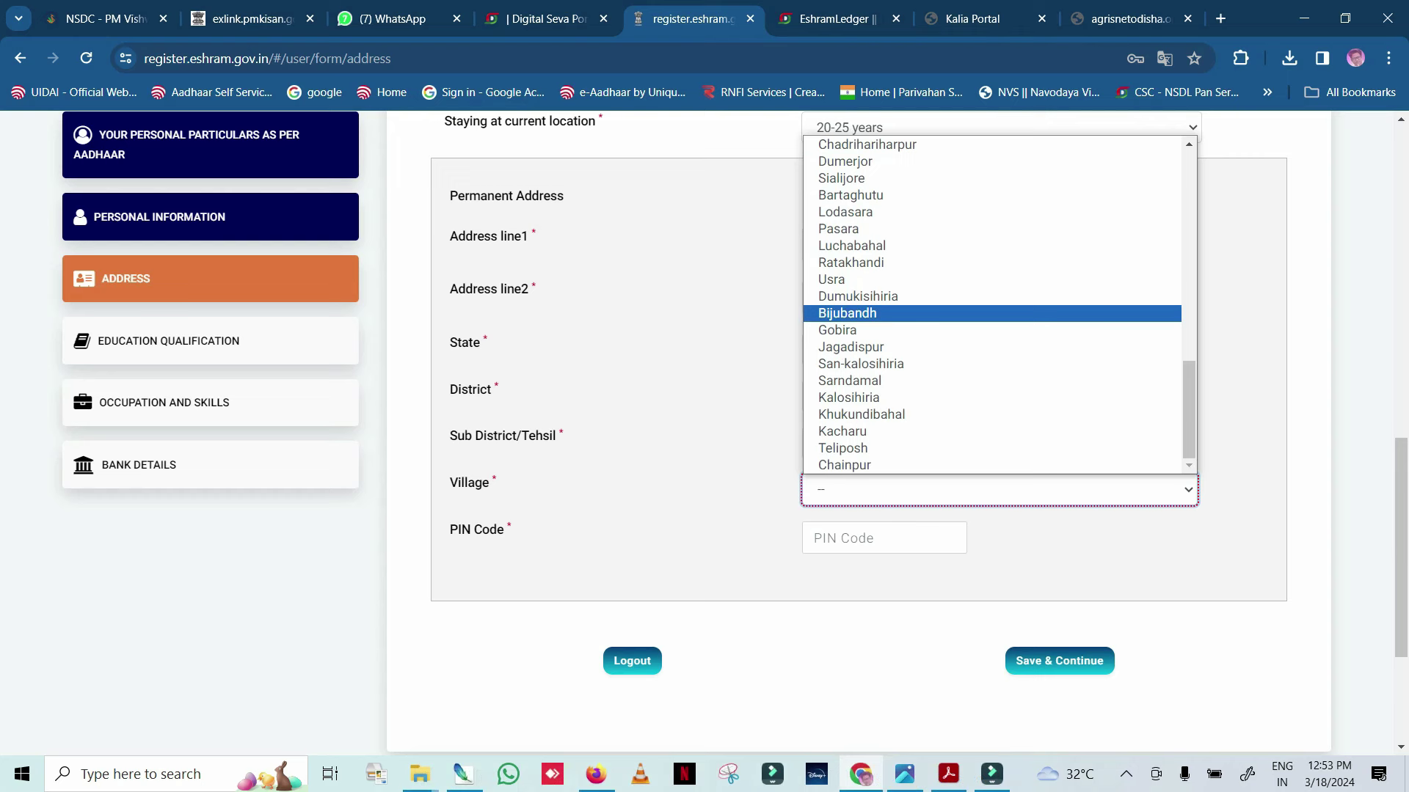
pyautogui.press('Up')
pyautogui.press('Up')
pyautogui.press('Up')
pyautogui.press('Up')
pyautogui.press('Up')
pyautogui.press('Up')
pyautogui.press('Up')
pyautogui.press('Up')
pyautogui.press('Up')
pyautogui.press('Return')
# - Enter PIN code 770034 and save the address details
pyautogui.click(884, 538)
pyautogui.write('770034')
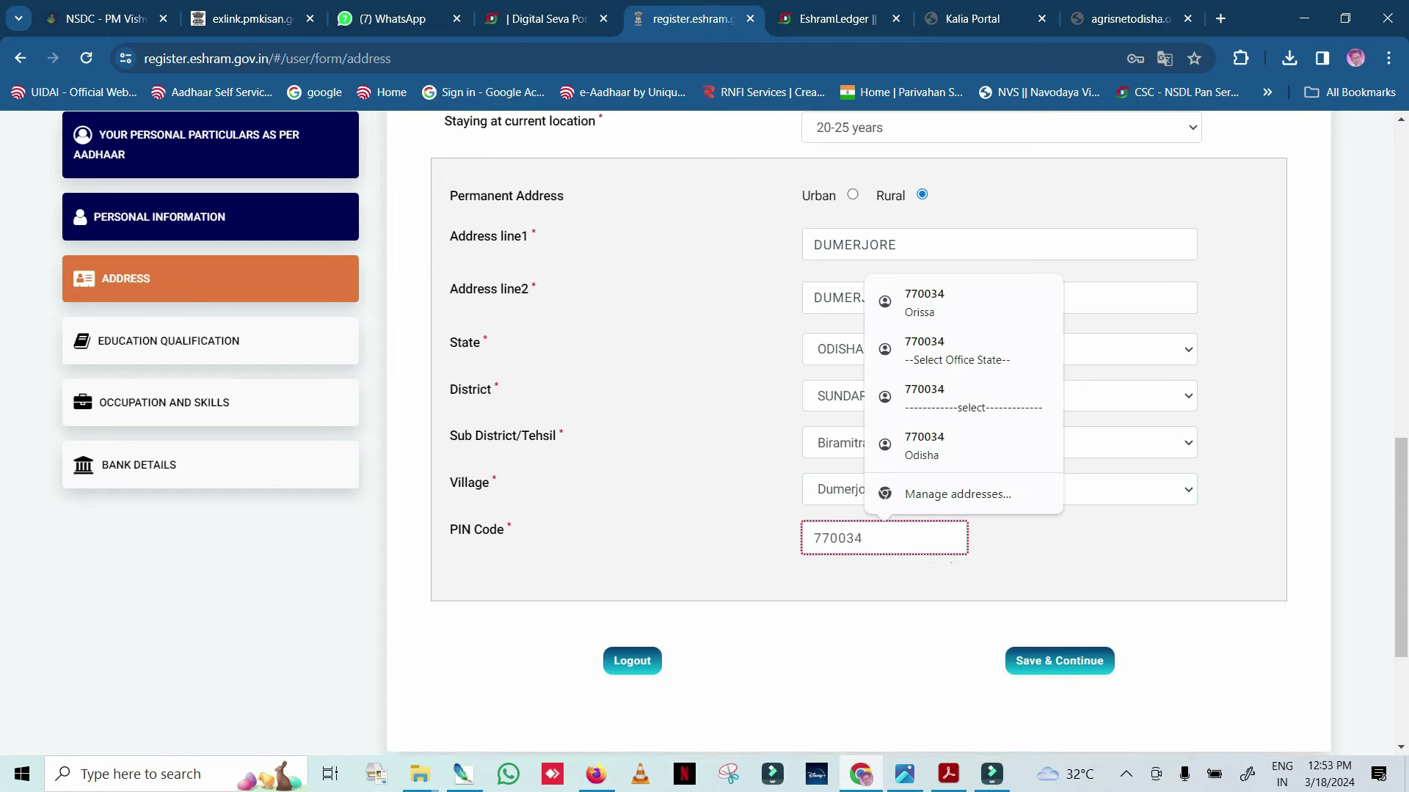
pyautogui.press('Tab')
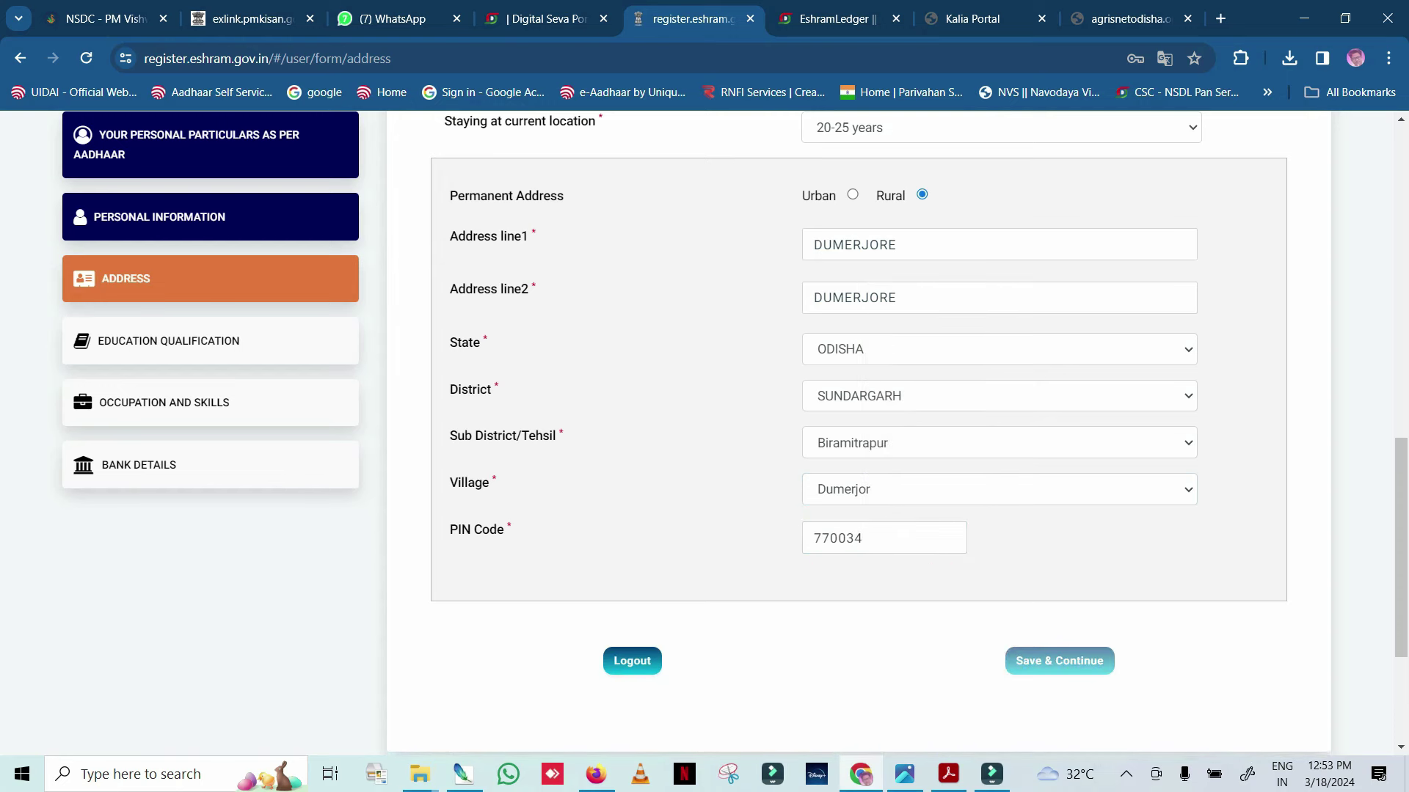
pyautogui.click(1059, 660)
pyautogui.click(1006, 426)
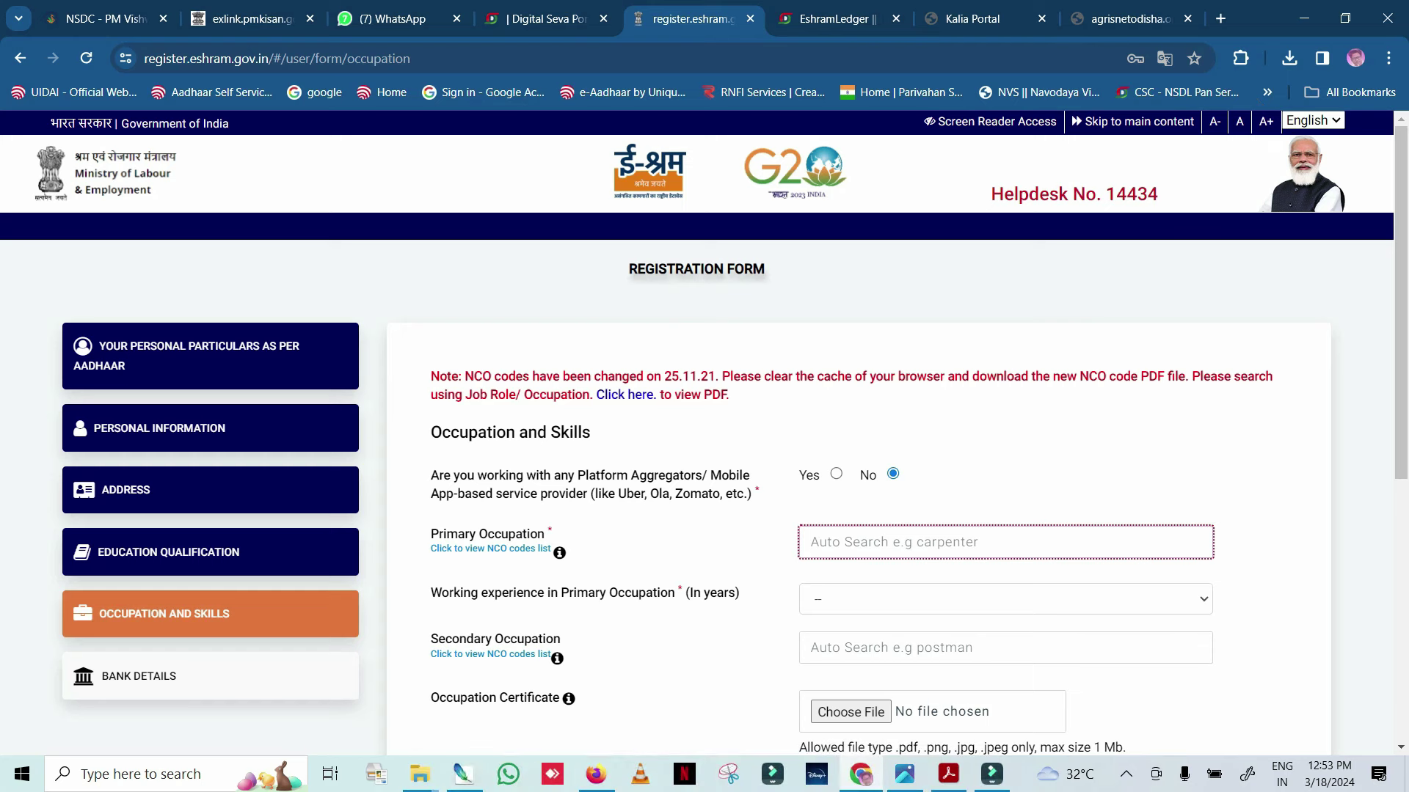
# - Set primary occupation to Labourer - Agricultural with 4 years of experience
pyautogui.write('AGRI')
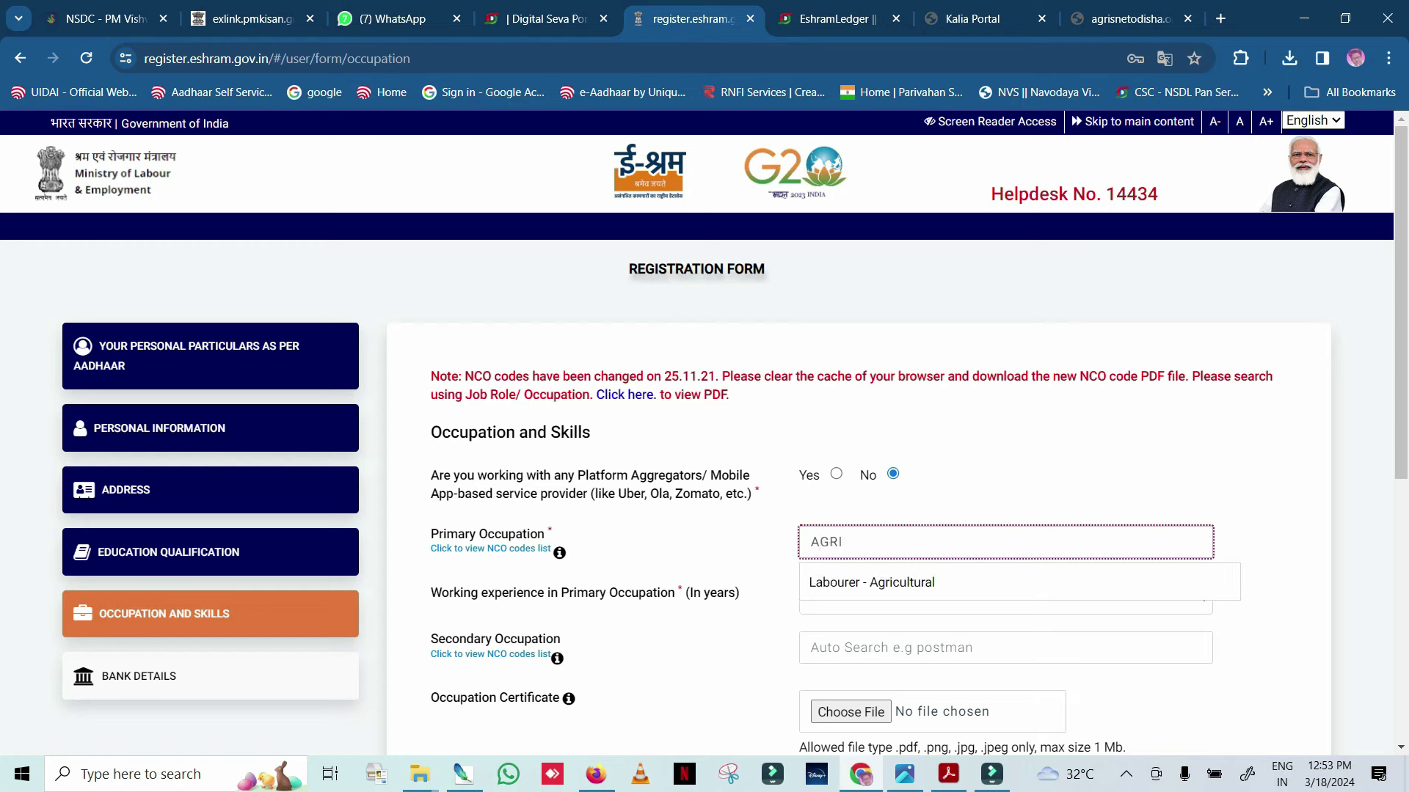
pyautogui.press('Down')
pyautogui.press('Return')
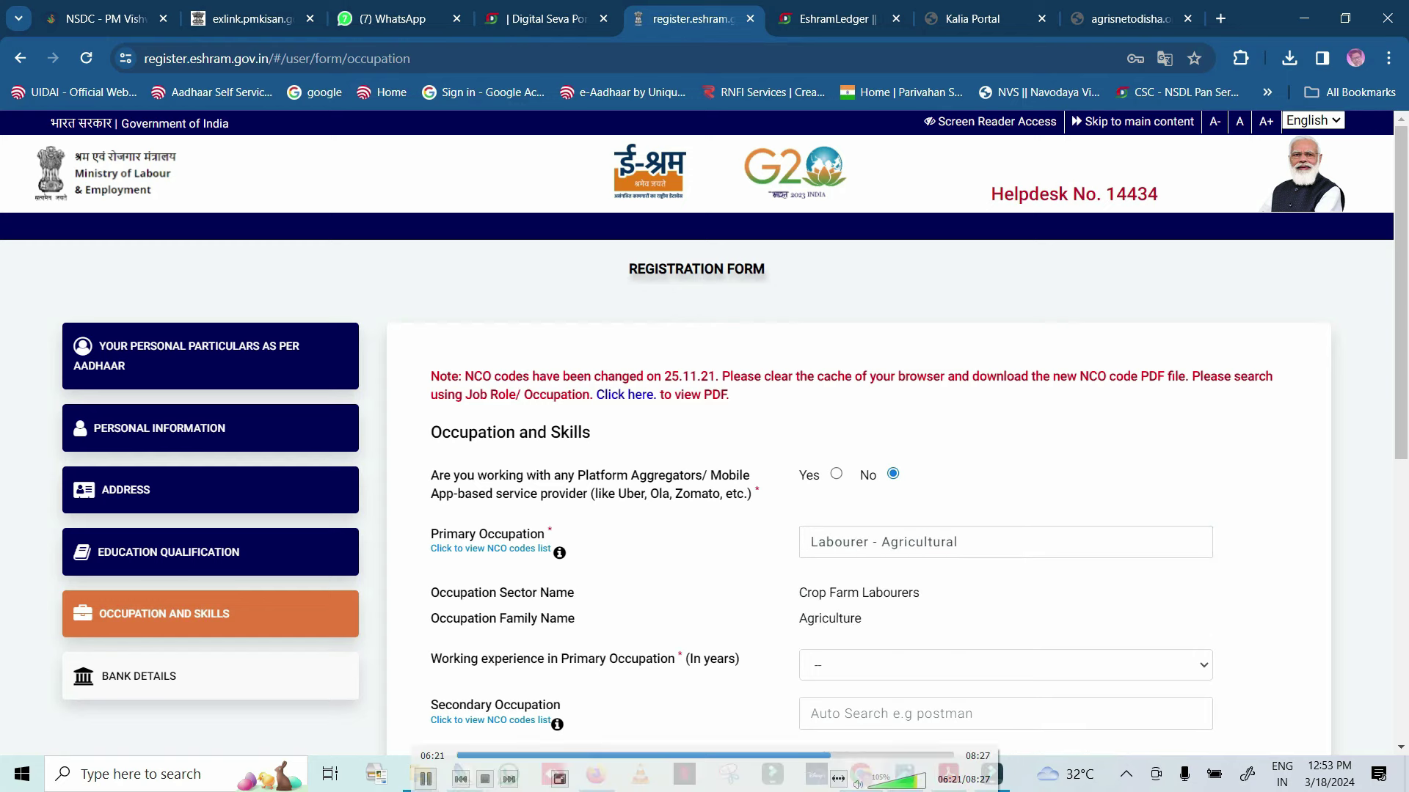
pyautogui.press('Tab')
pyautogui.hotkey('alt', 'Down')
pyautogui.press('Down')
pyautogui.press('Down')
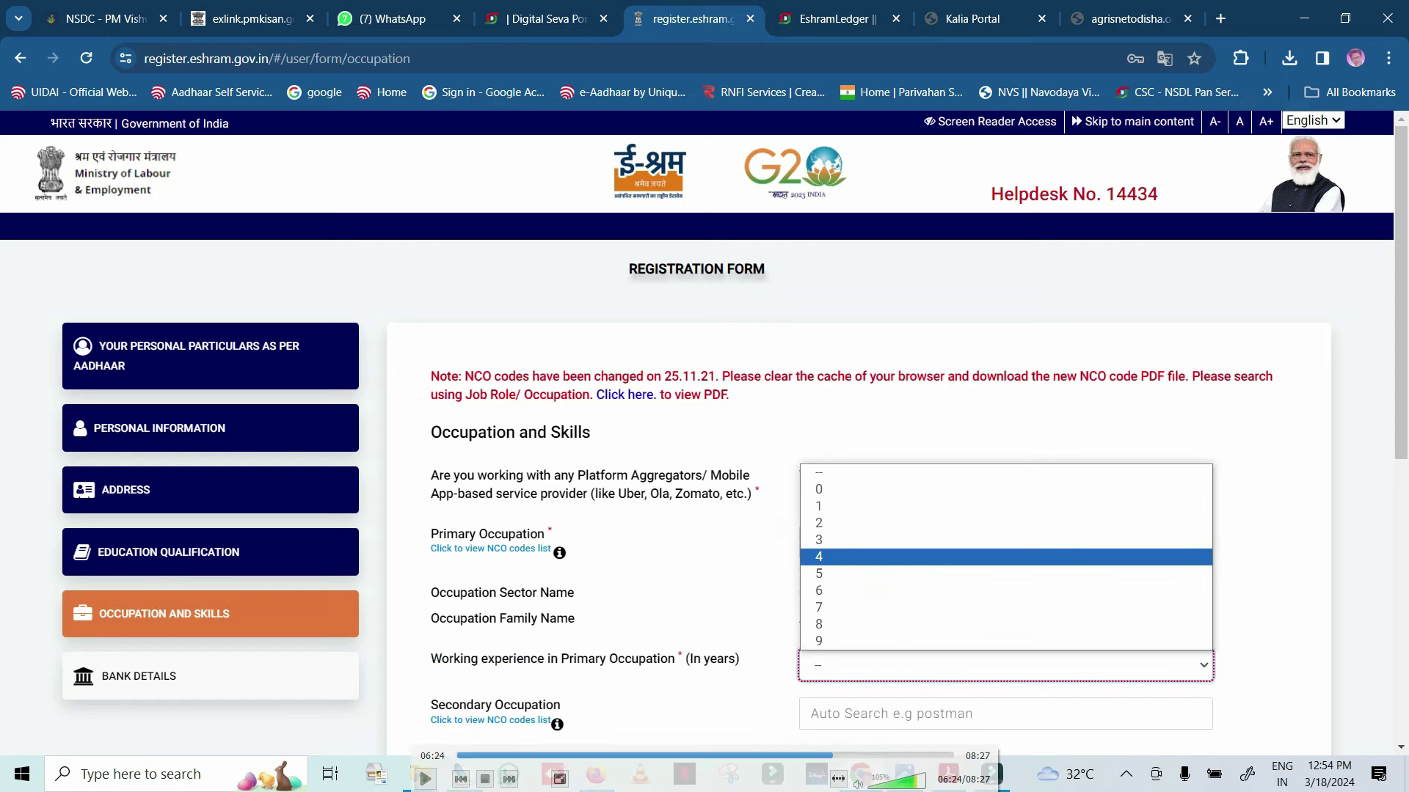
pyautogui.press('Return')
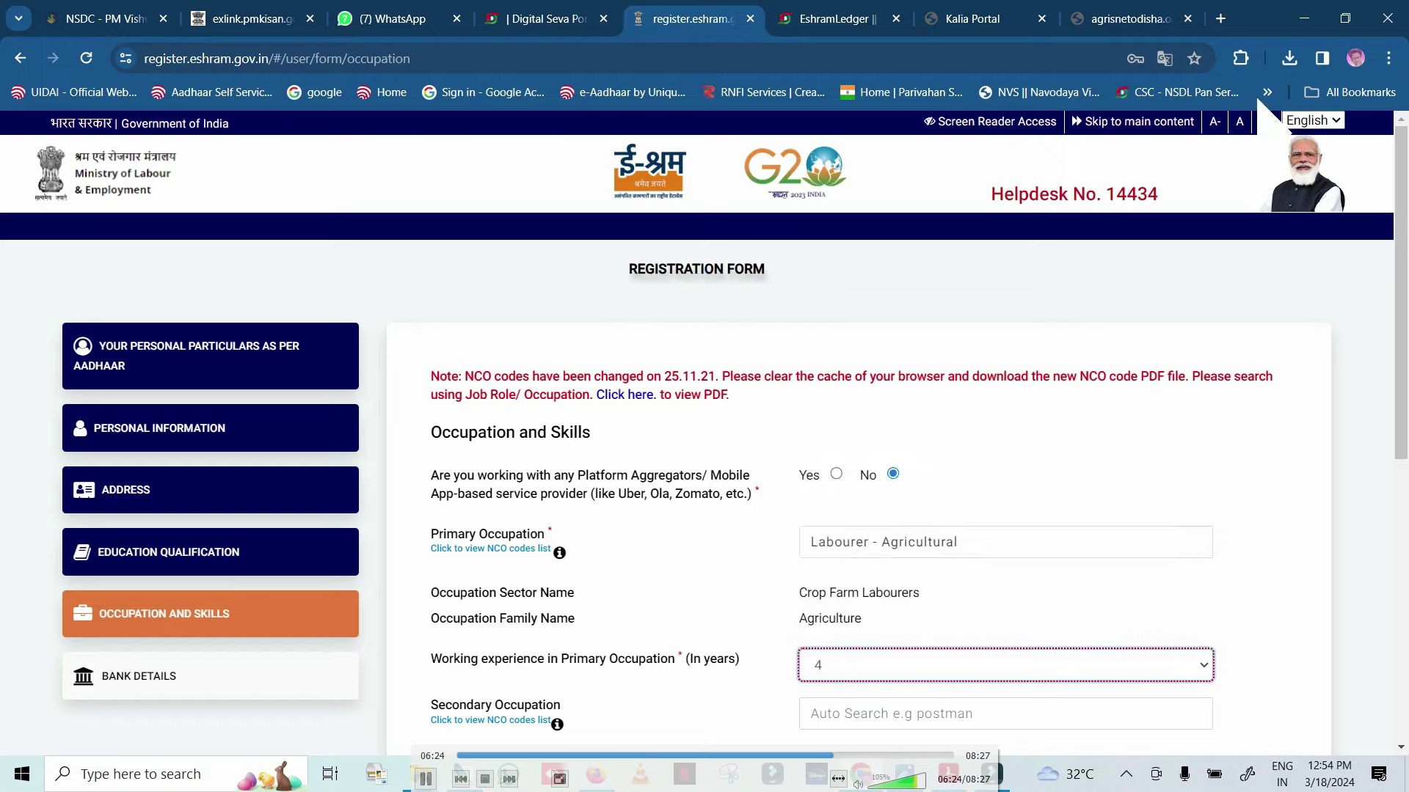
pyautogui.scroll(-2, 705, 440)
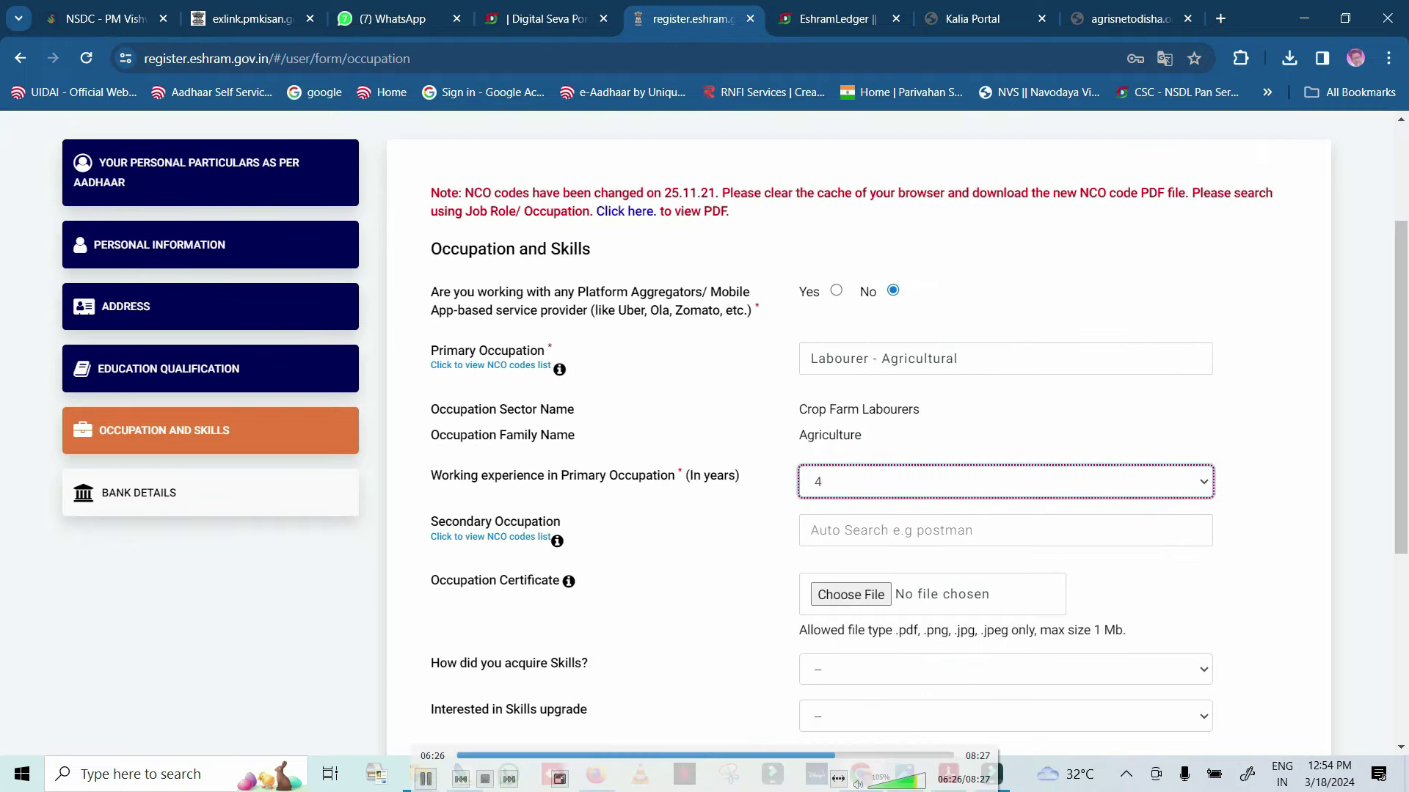
pyautogui.scroll(-2, 704, 440)
# - Answer the skill acquisition question with no vocational training received
pyautogui.press('Tab')
pyautogui.press('Tab')
pyautogui.press('Tab')
pyautogui.hotkey('alt', 'Down')
pyautogui.press('Down')
pyautogui.press('Down')
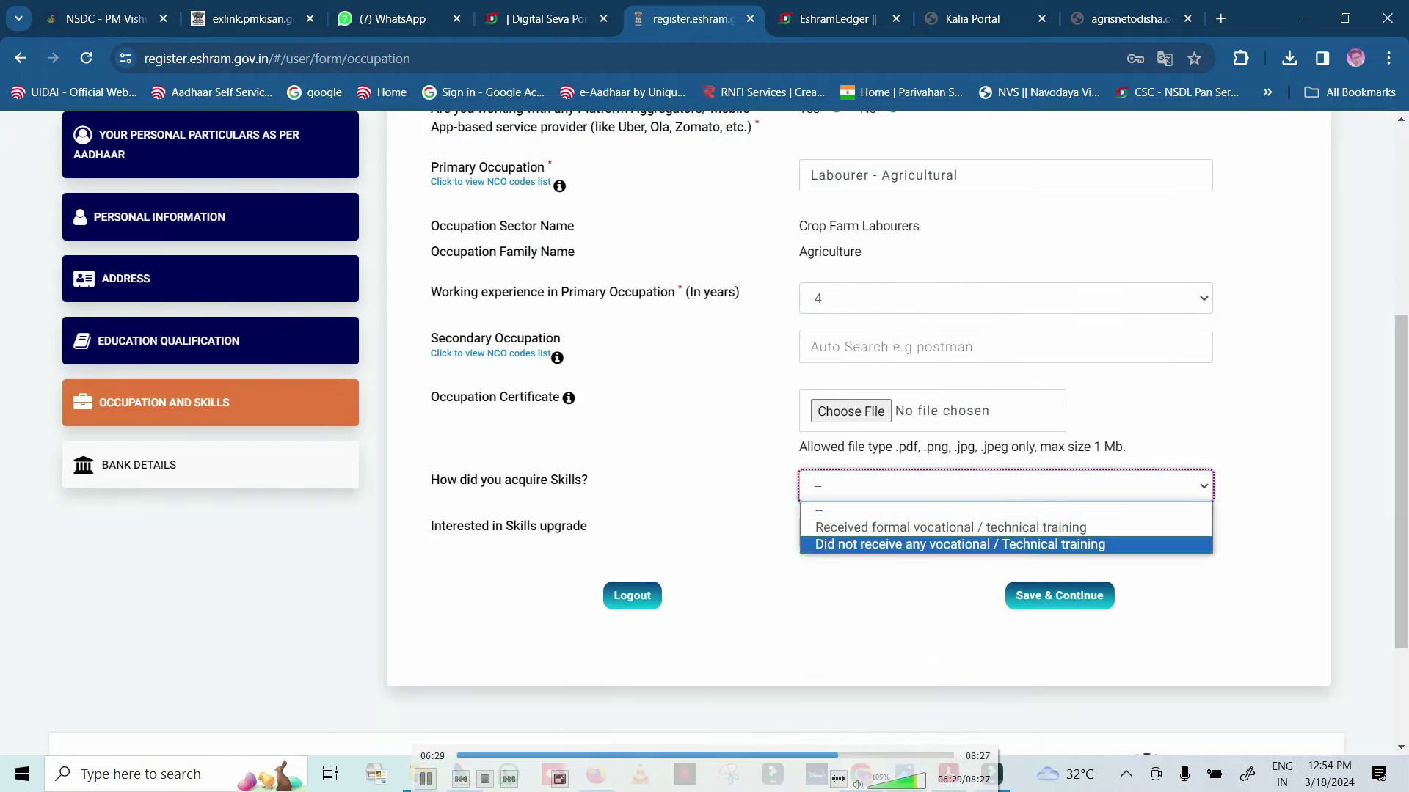
pyautogui.press('Up')
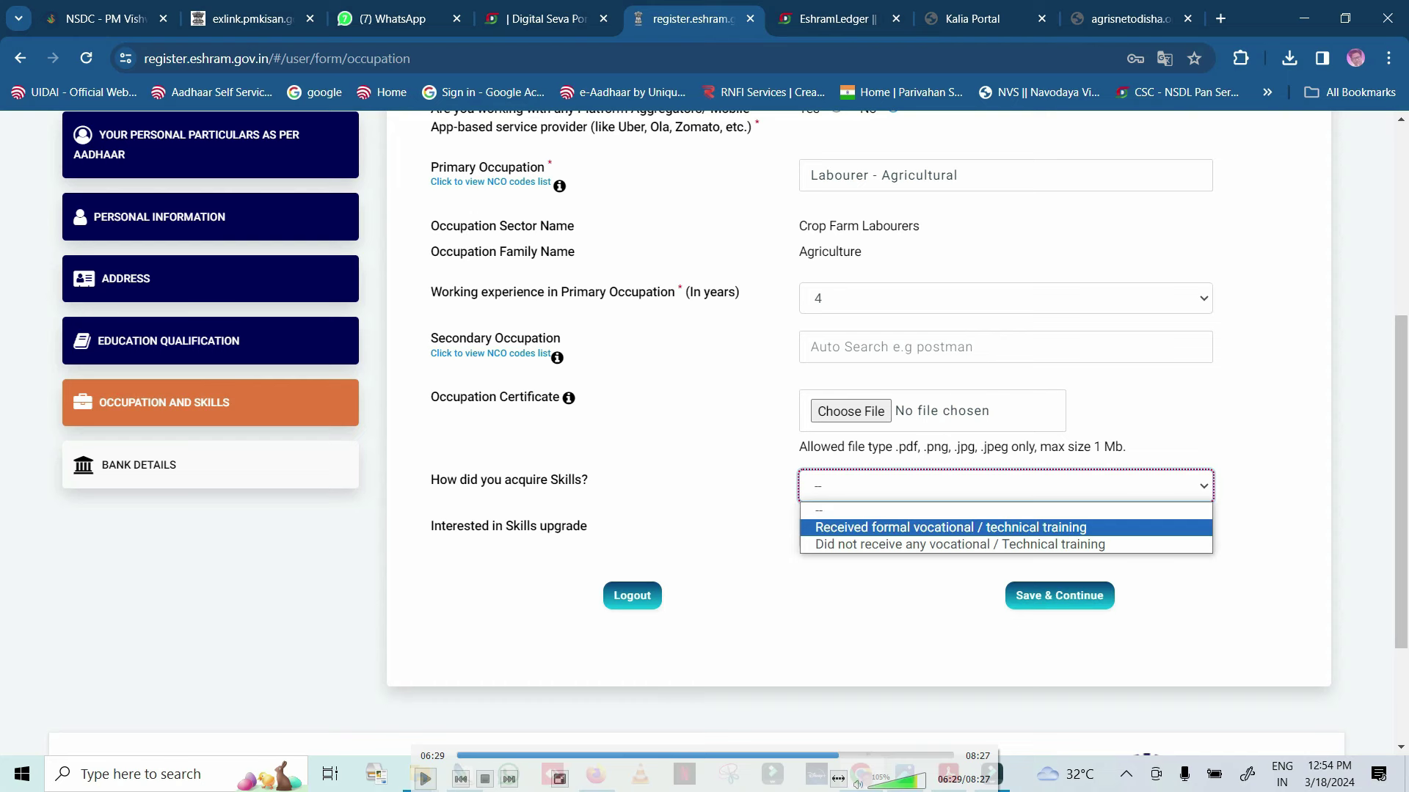
pyautogui.press('Down')
pyautogui.press('Return')
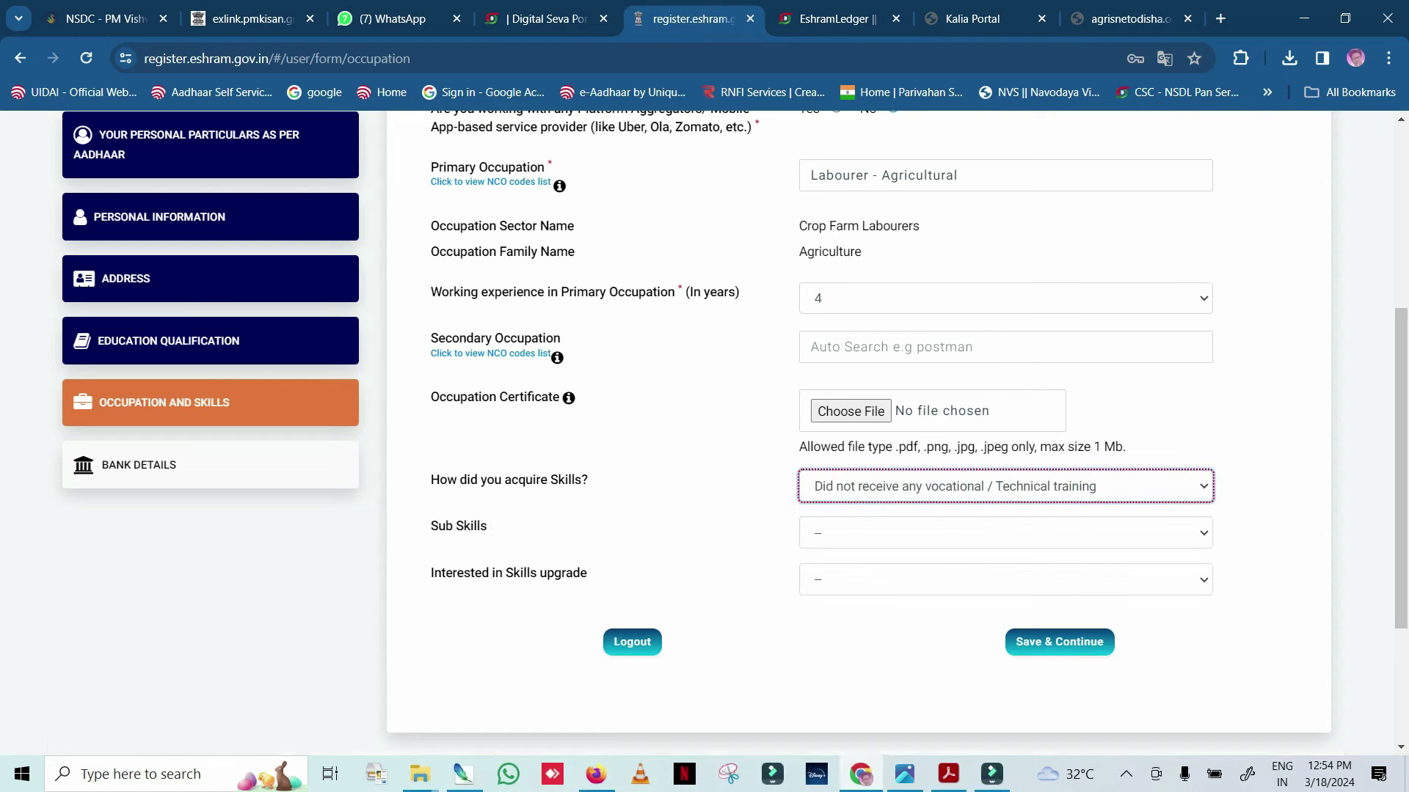
pyautogui.hotkey('alt', 'Down')
pyautogui.press('Up')
pyautogui.press('Return')
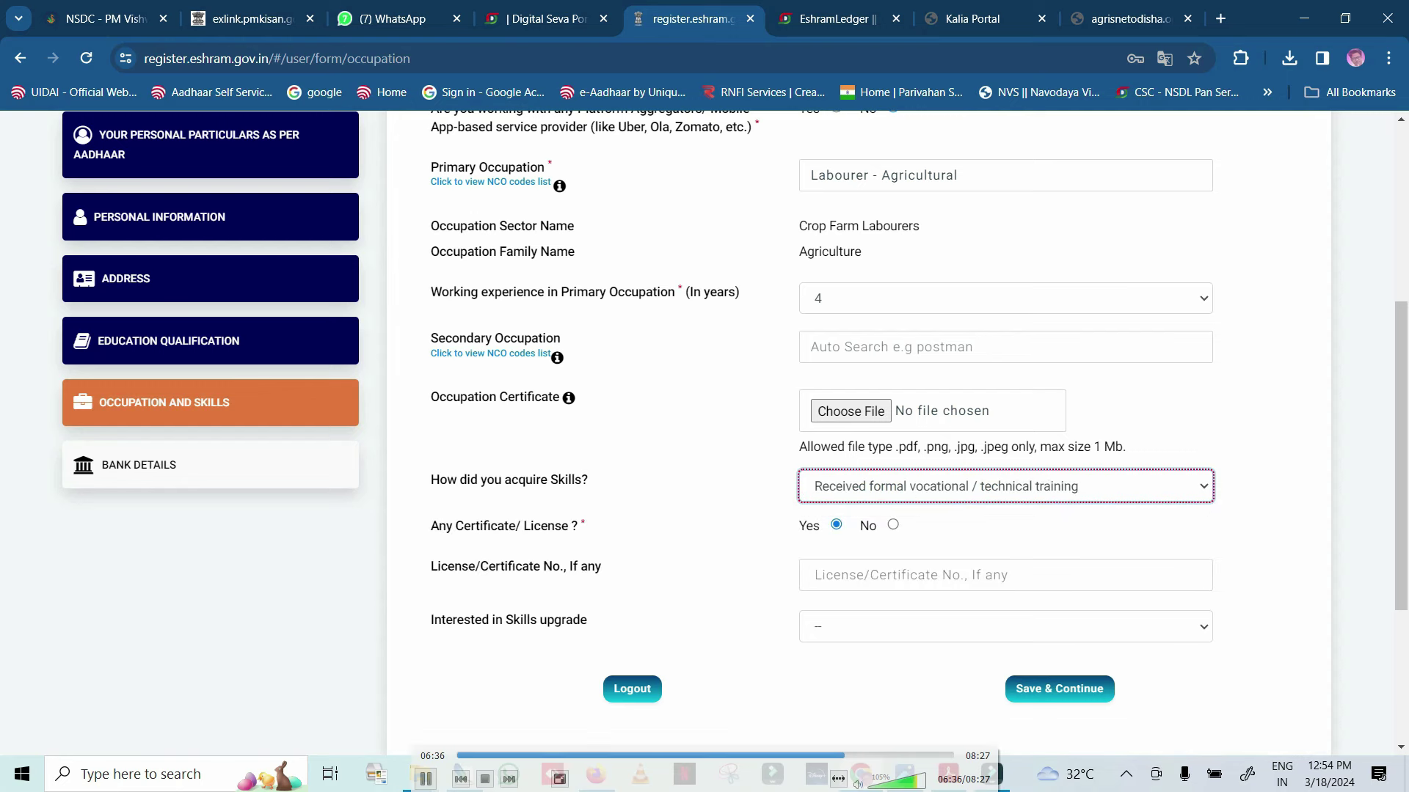
pyautogui.hotkey('alt', 'Down')
pyautogui.press('Down')
pyautogui.press('Return')
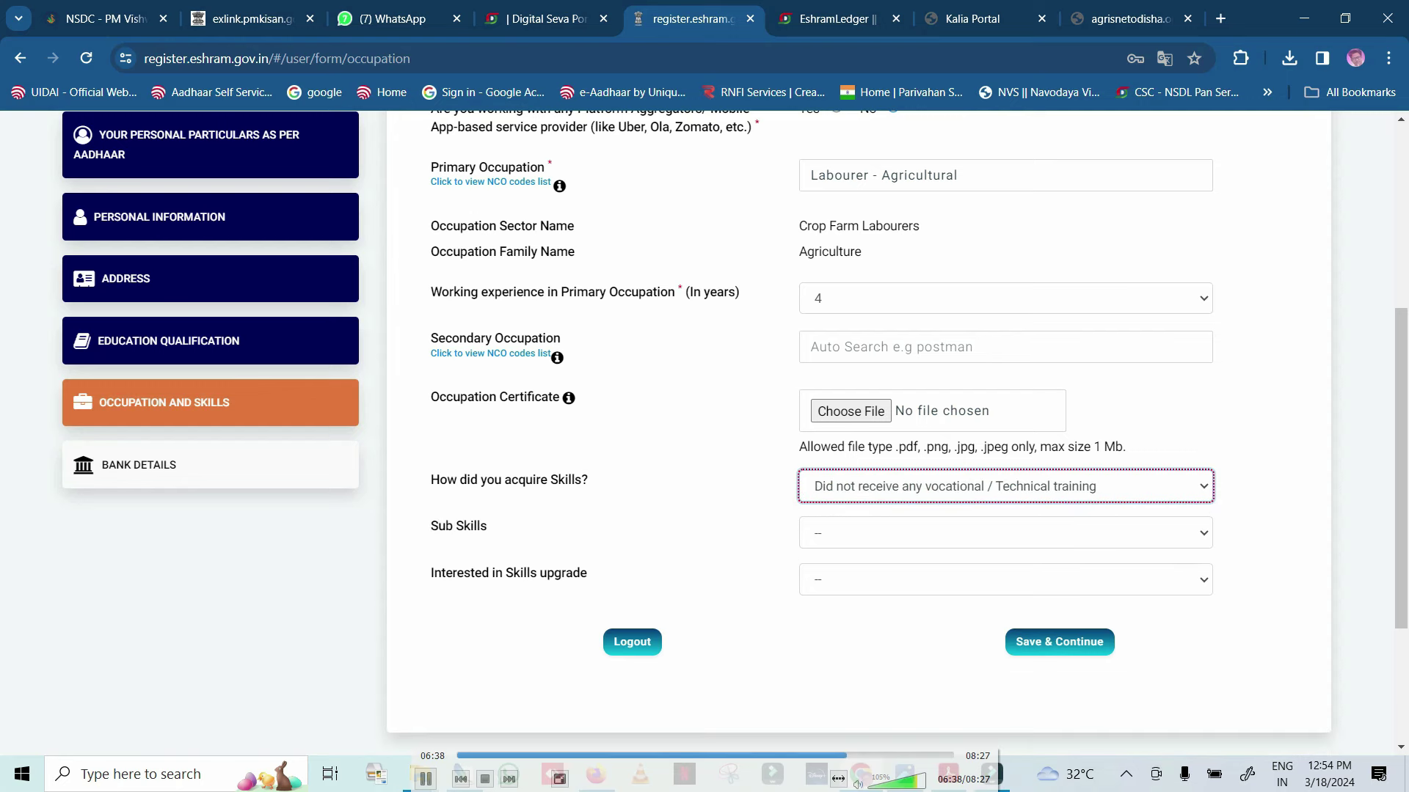
# - Choose Self-Learning sub skill, formal technical training upgrade interest, and save occupation details
pyautogui.press('Tab')
pyautogui.hotkey('alt', 'Down')
pyautogui.press('Down')
pyautogui.press('Down')
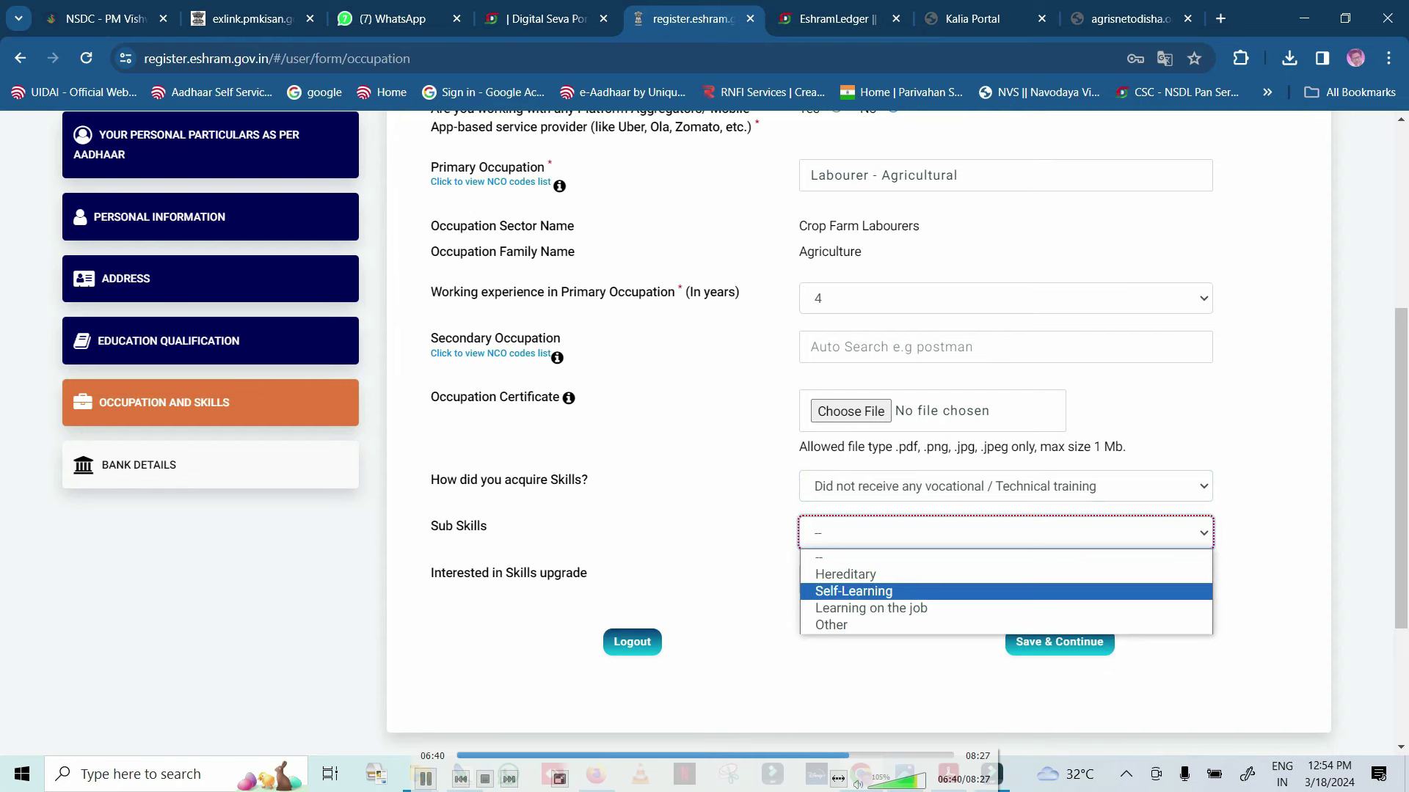
pyautogui.press('Return')
pyautogui.press('Tab')
pyautogui.hotkey('alt', 'Down')
pyautogui.press('Down')
pyautogui.press('Return')
pyautogui.press('Tab')
pyautogui.press('Return')
pyautogui.click(810, 468)
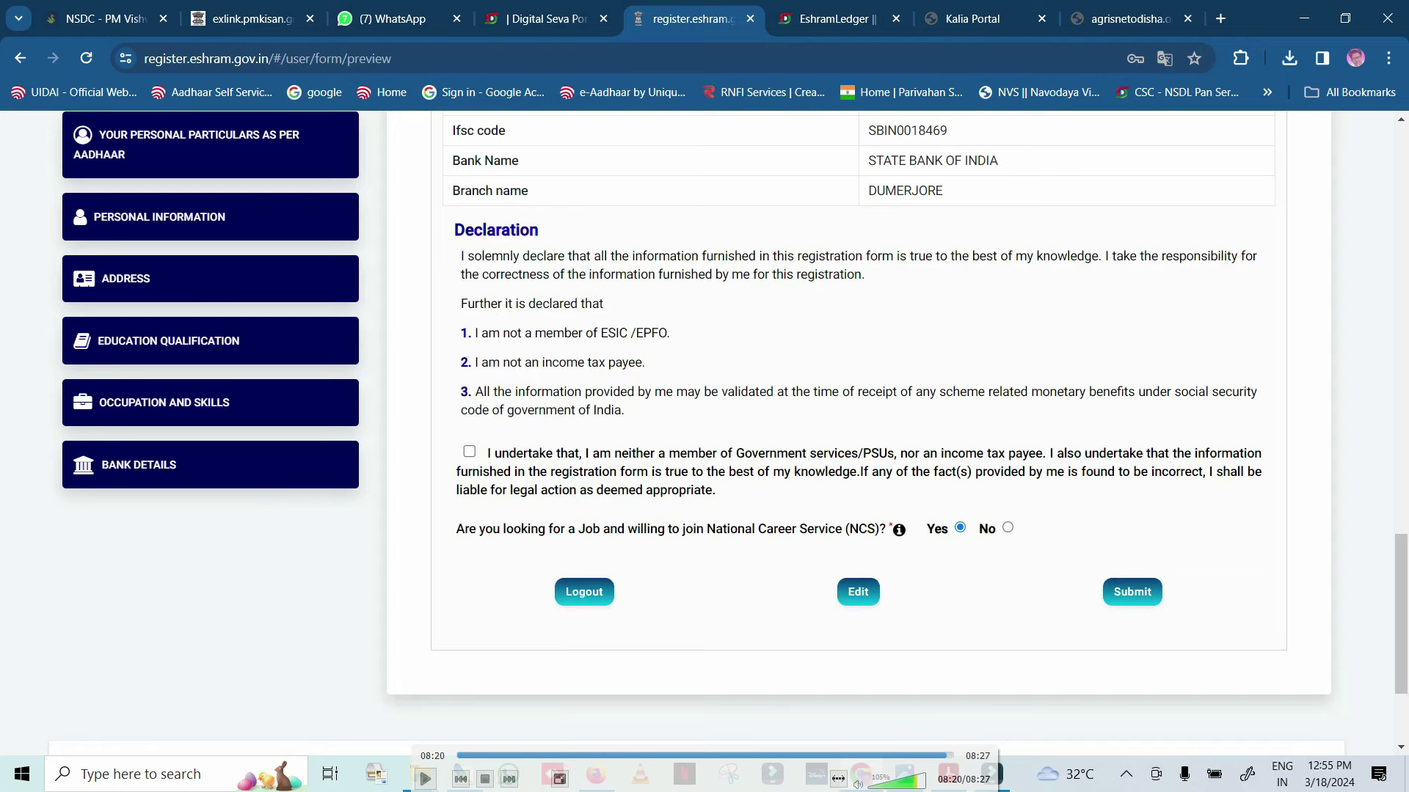
# - Type the worker's account number into the Bank Account Number field
pyautogui.press('space')
pyautogui.press('space')
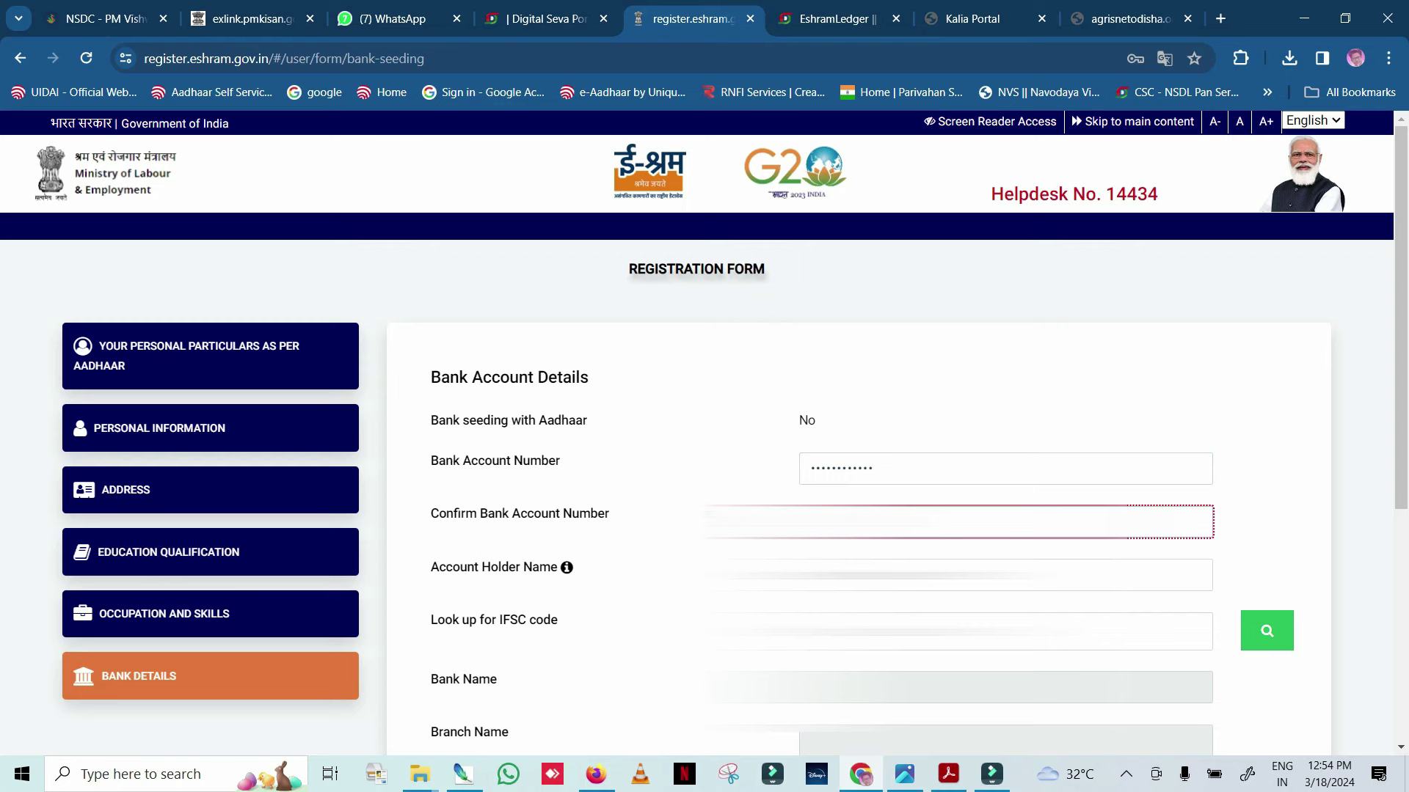
# - Start re-typing the account number in the Confirm Bank Account Number field
pyautogui.write('2')
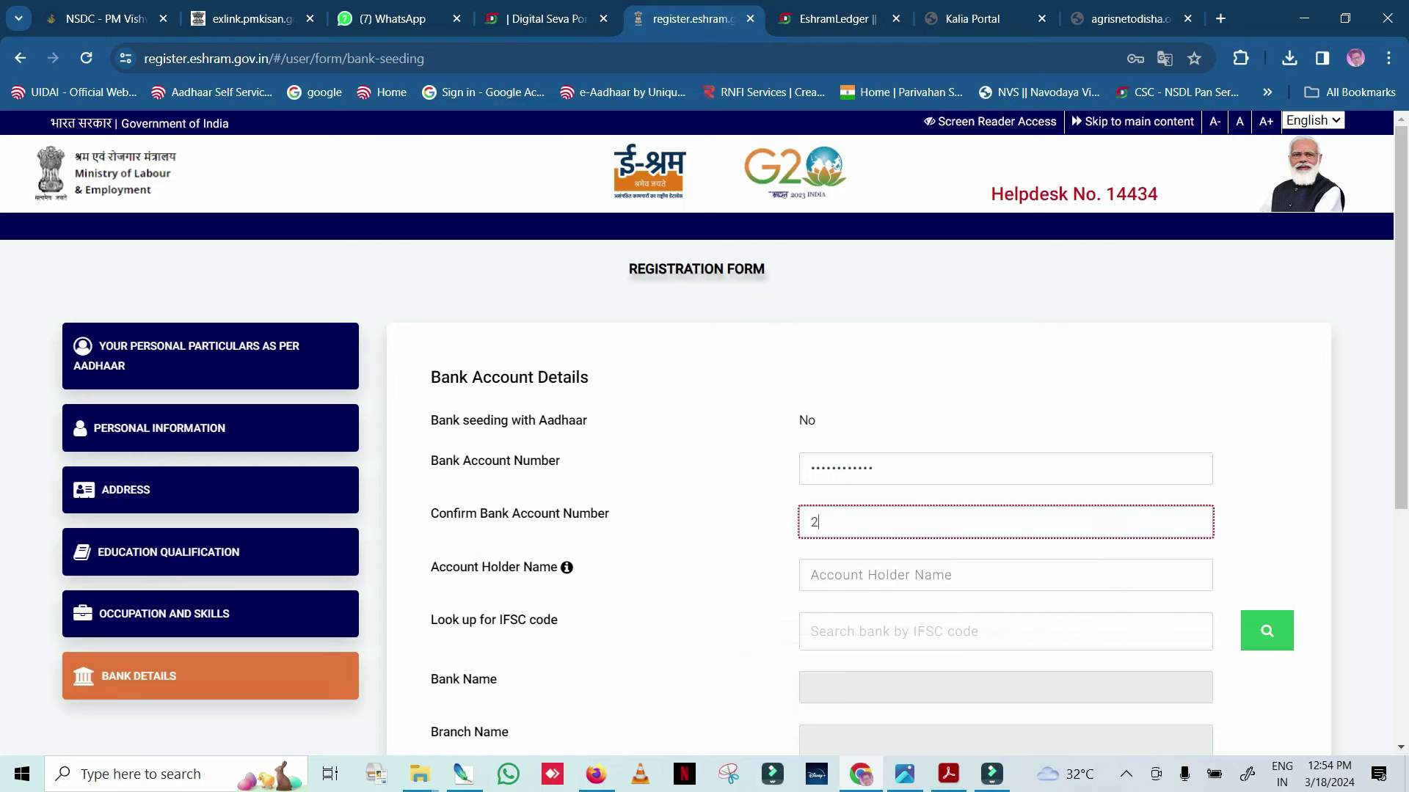